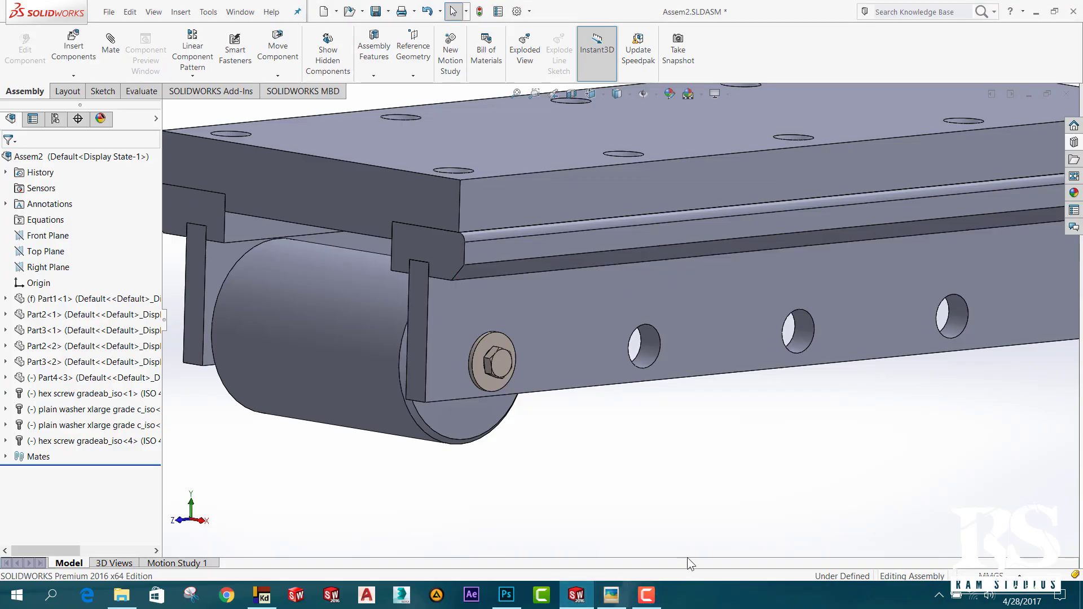
# Fit and orbit the assembly to inspect the roller and top plate.
pyautogui.scroll(5, 627, 361)
pyautogui.scroll(-2, 627, 361)
pyautogui.scroll(-2, 627, 373)
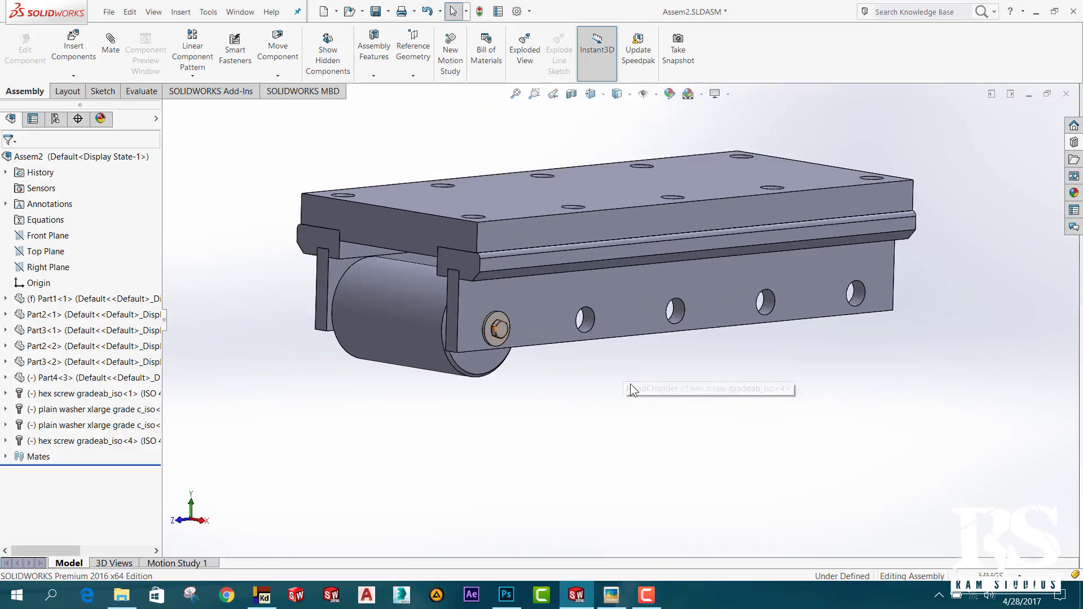
pyautogui.scroll(-2, 626, 389)
pyautogui.press('f')
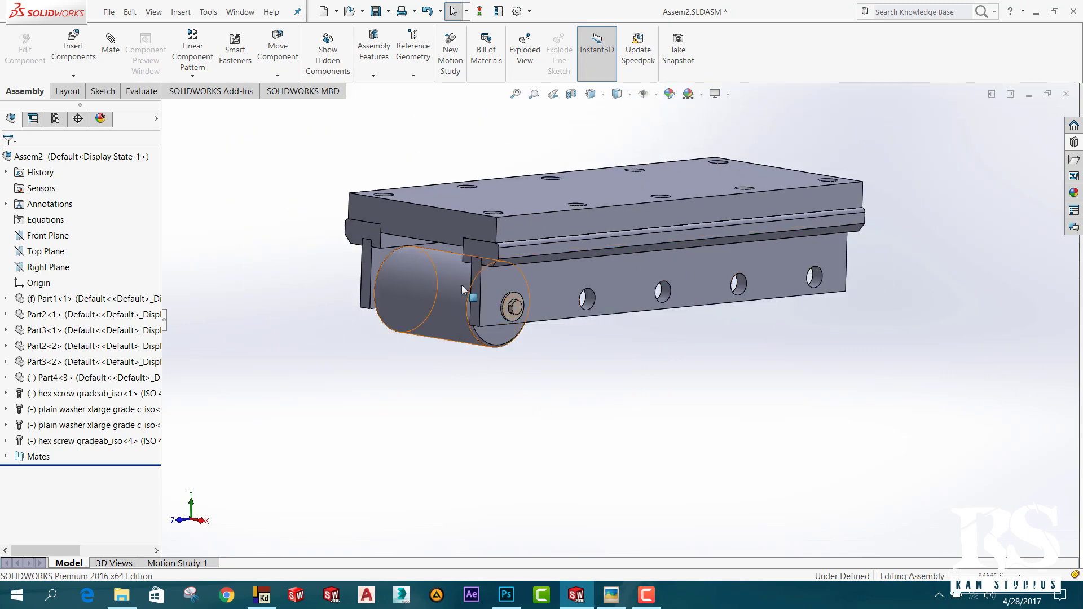
pyautogui.moveTo(487, 391); pyautogui.dragTo(524, 312, button='middle')
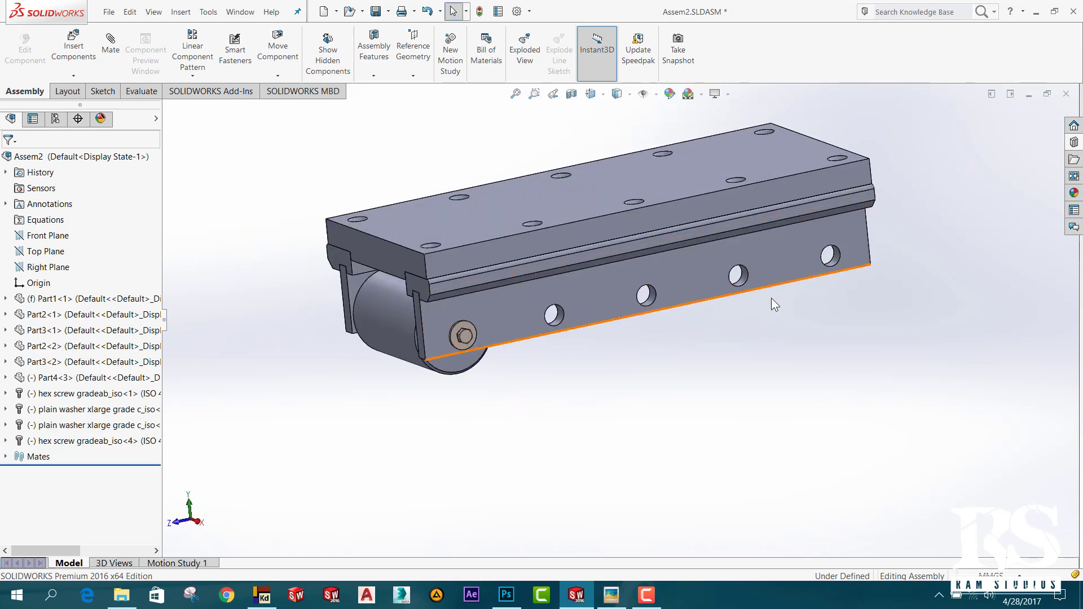
pyautogui.scroll(-1, 813, 292)
pyautogui.scroll(2, 472, 252)
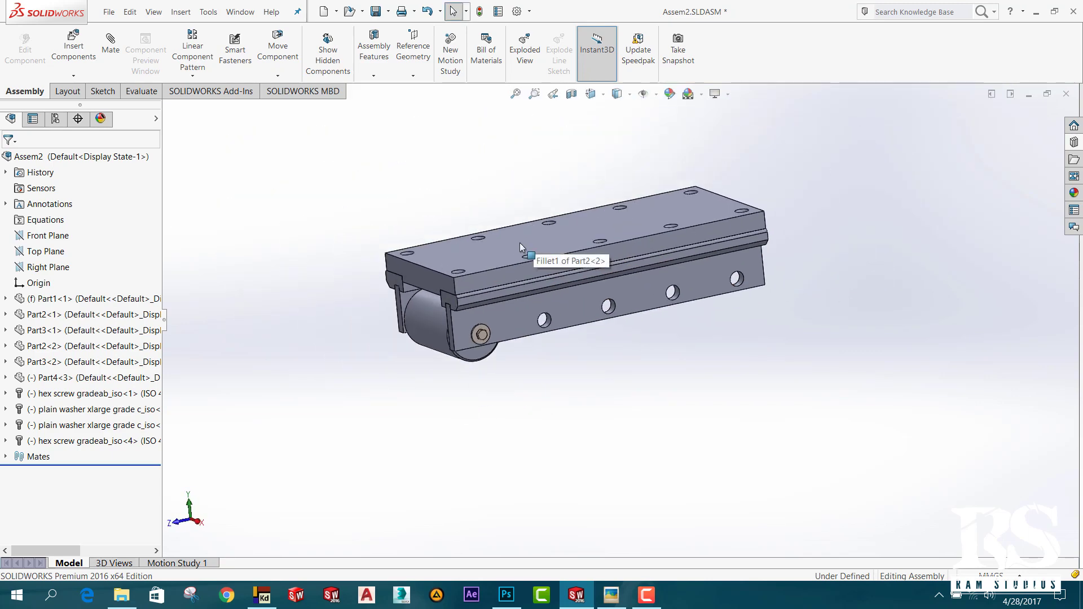
pyautogui.scroll(-2, 517, 362)
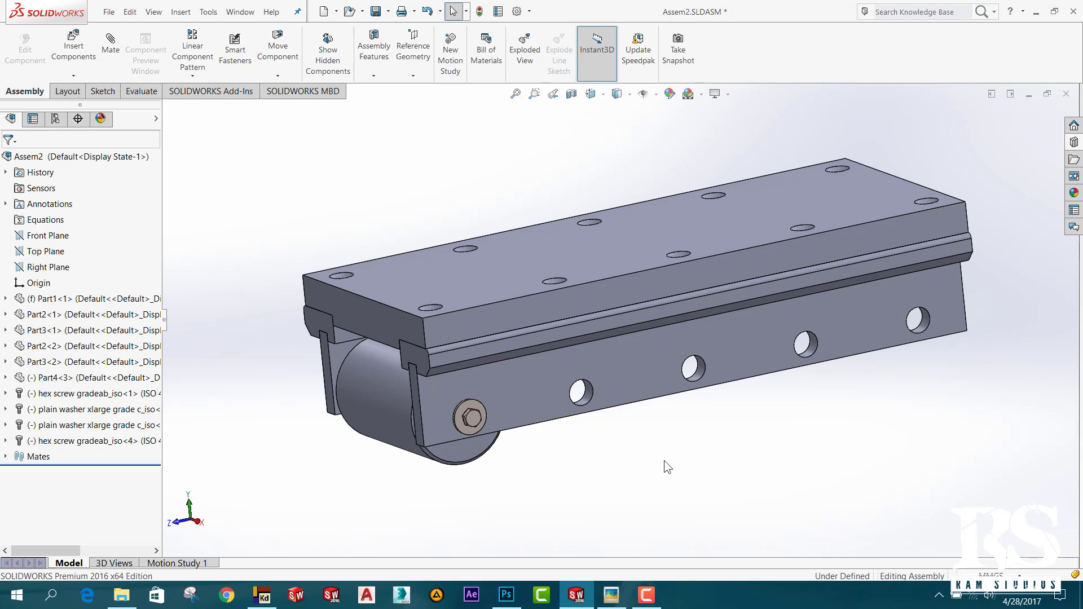
pyautogui.moveTo(604, 412)
pyautogui.mouseDown(button='middle')
pyautogui.moveTo(605, 466)
pyautogui.moveTo(595, 429)
pyautogui.mouseUp(button='middle')
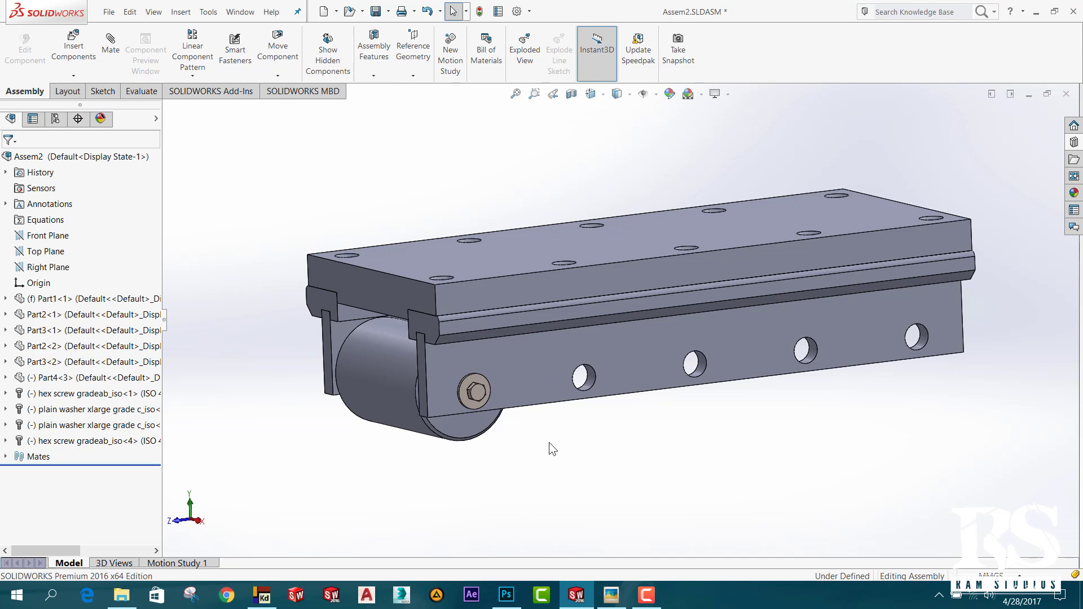
pyautogui.moveTo(564, 436); pyautogui.dragTo(584, 452, button='middle')
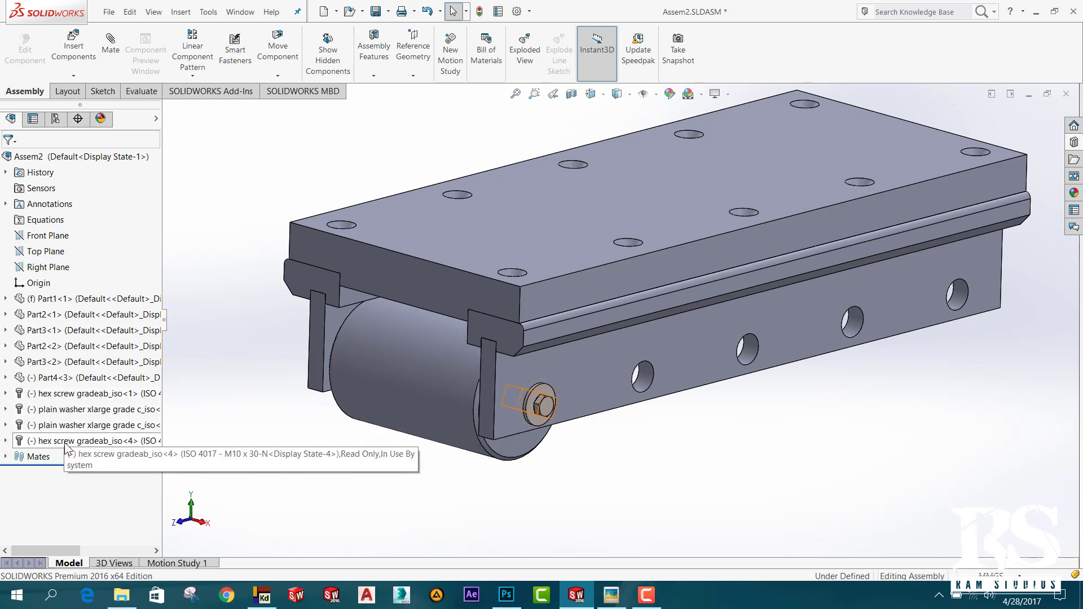
# Group Part4<3>, both hex screws and the washers into a new folder named 'Roller'.
pyautogui.click(55, 381)
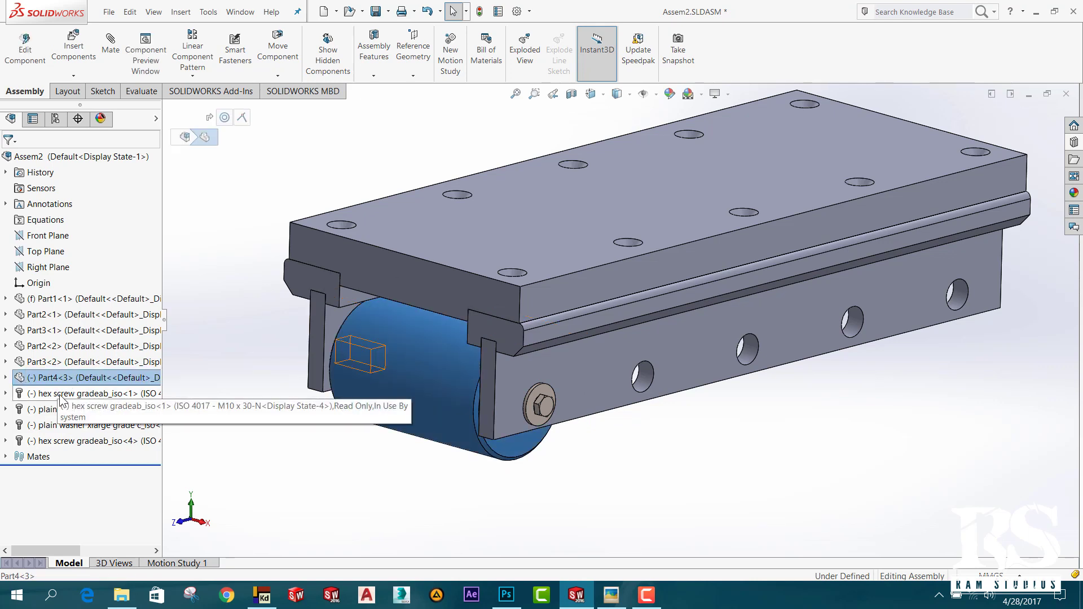
pyautogui.keyDown('ctrl'); pyautogui.click(56, 395); pyautogui.keyUp('ctrl')
pyautogui.keyDown('ctrl'); pyautogui.click(52, 410); pyautogui.keyUp('ctrl')
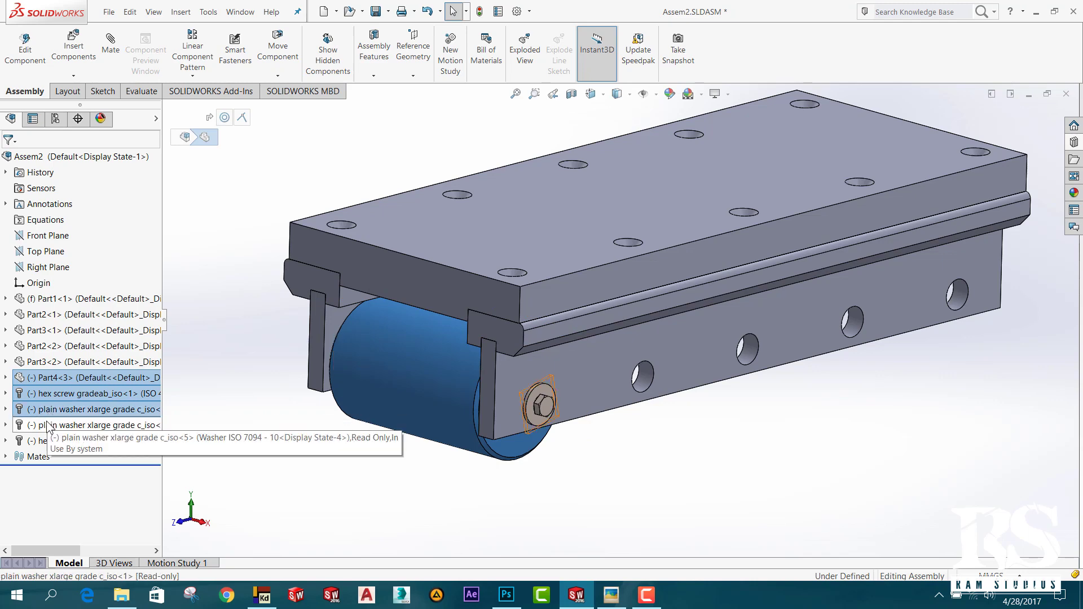
pyautogui.keyDown('ctrl'); pyautogui.click(50, 440); pyautogui.keyUp('ctrl')
pyautogui.moveTo(556, 507)
pyautogui.mouseDown(button='middle')
pyautogui.moveTo(657, 506)
pyautogui.moveTo(559, 417)
pyautogui.moveTo(508, 417)
pyautogui.mouseUp(button='middle')
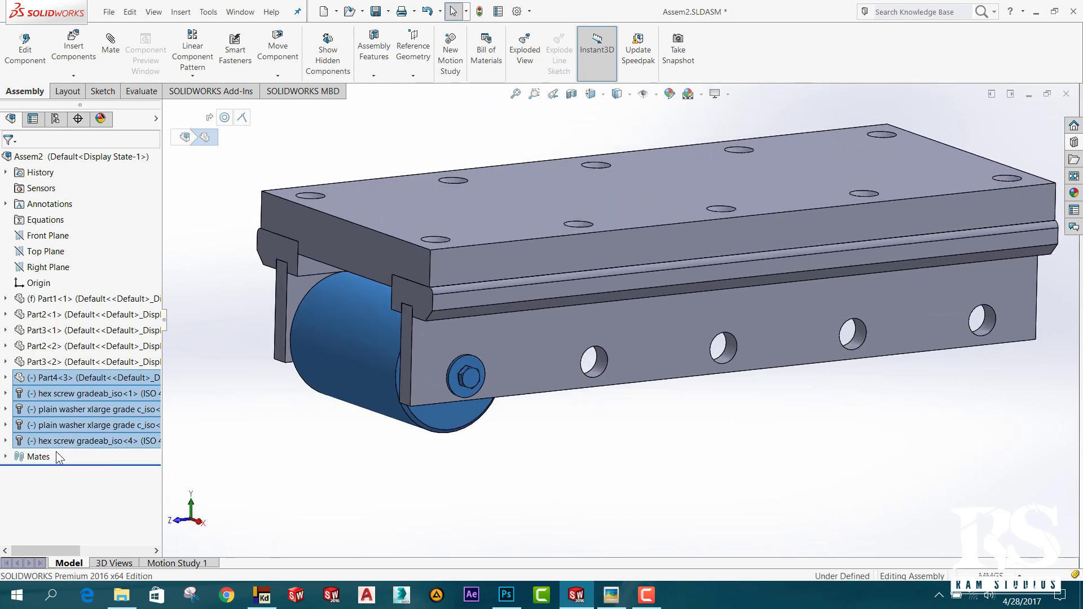
pyautogui.rightClick(45, 378)
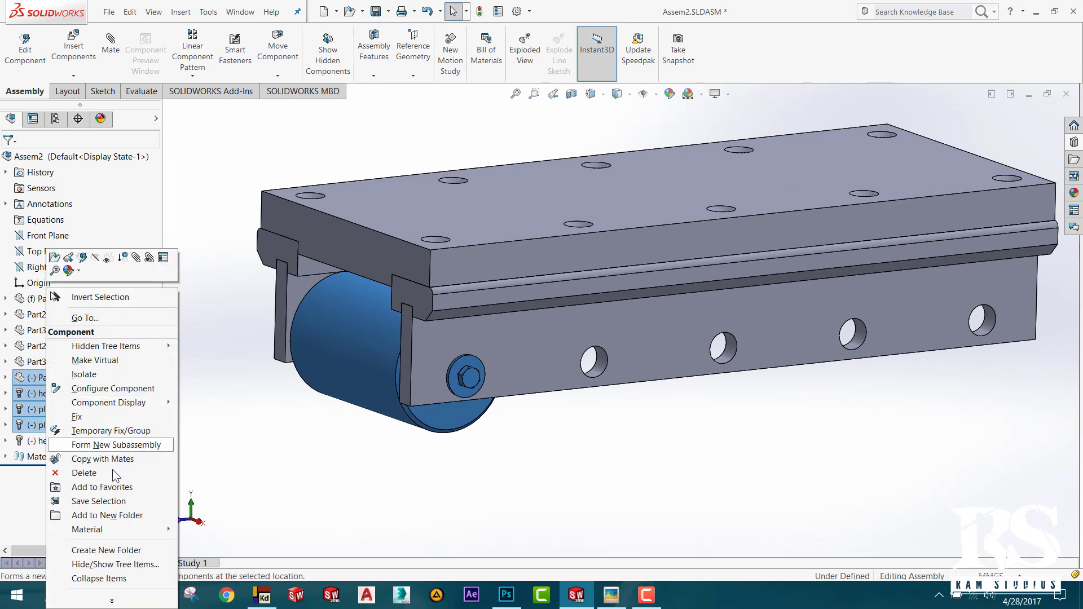
pyautogui.click(86, 518)
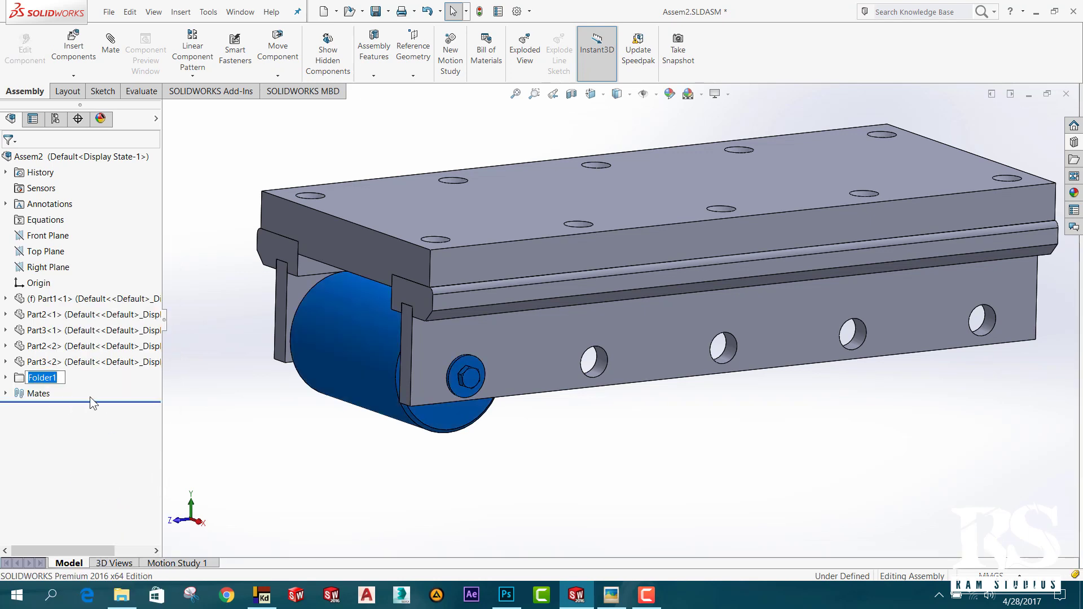
pyautogui.write('Roll')
pyautogui.write('er')
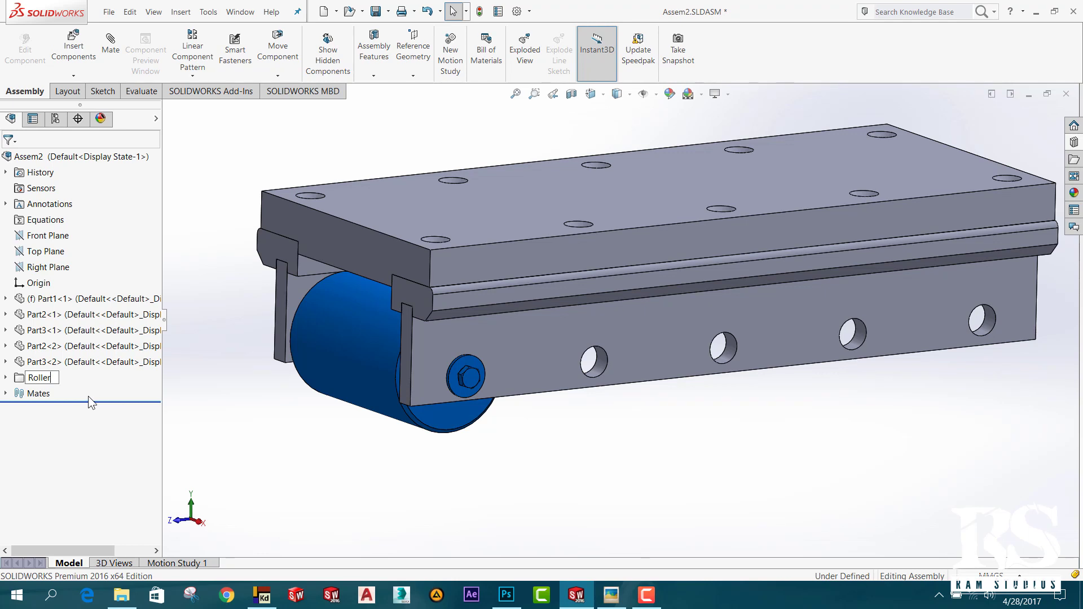
pyautogui.press('Return')
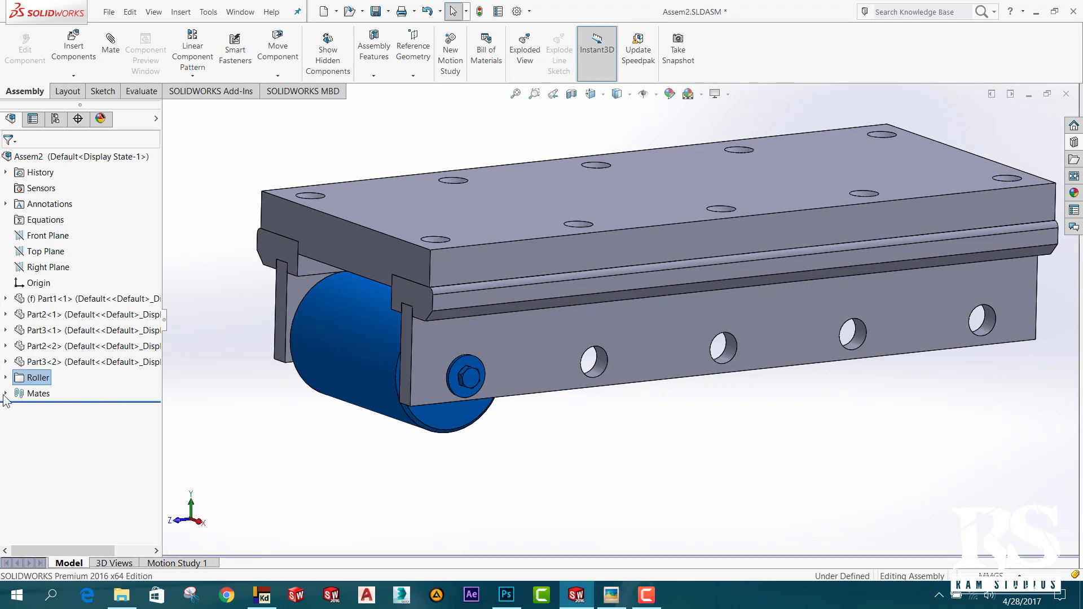
pyautogui.click(254, 431)
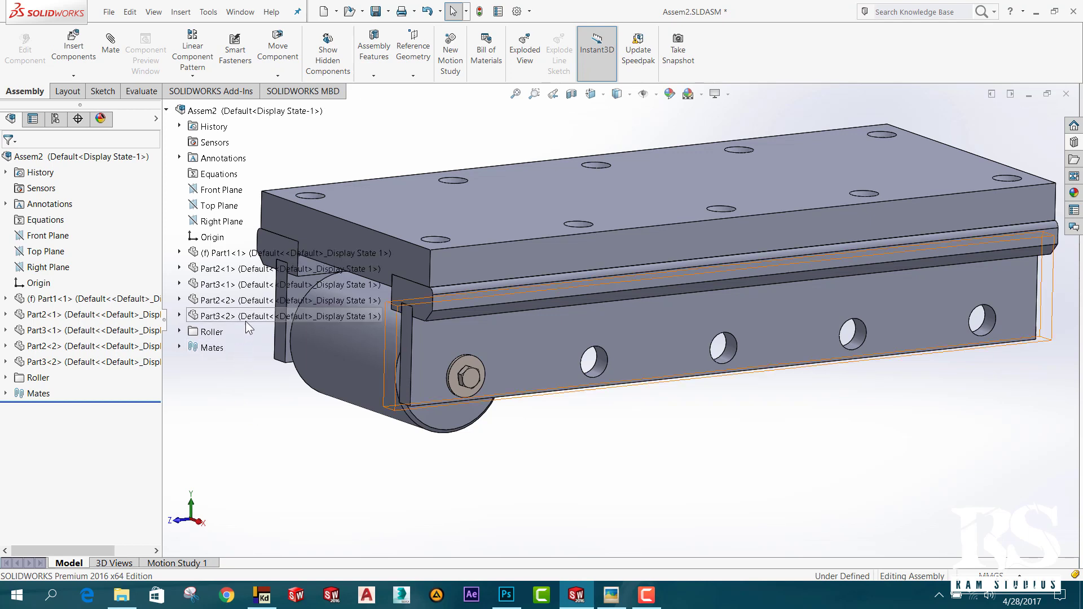
pyautogui.press('f')
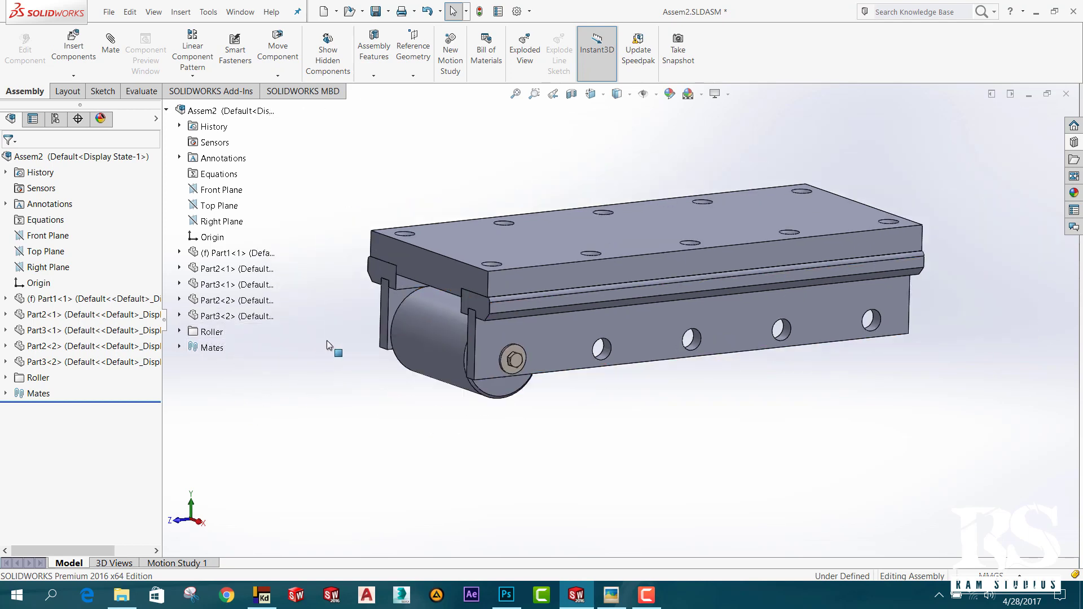
pyautogui.scroll(-3, 509, 326)
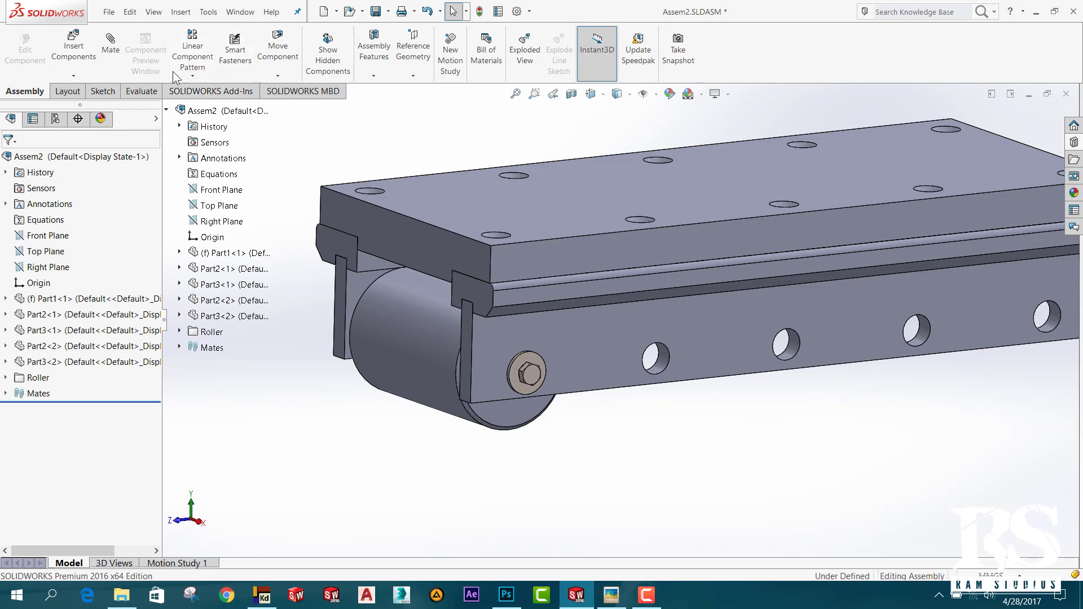
# Start a Linear Component Pattern of Part4<3>, both hex screws and washers from the Roller folder.
pyautogui.click(265, 109)
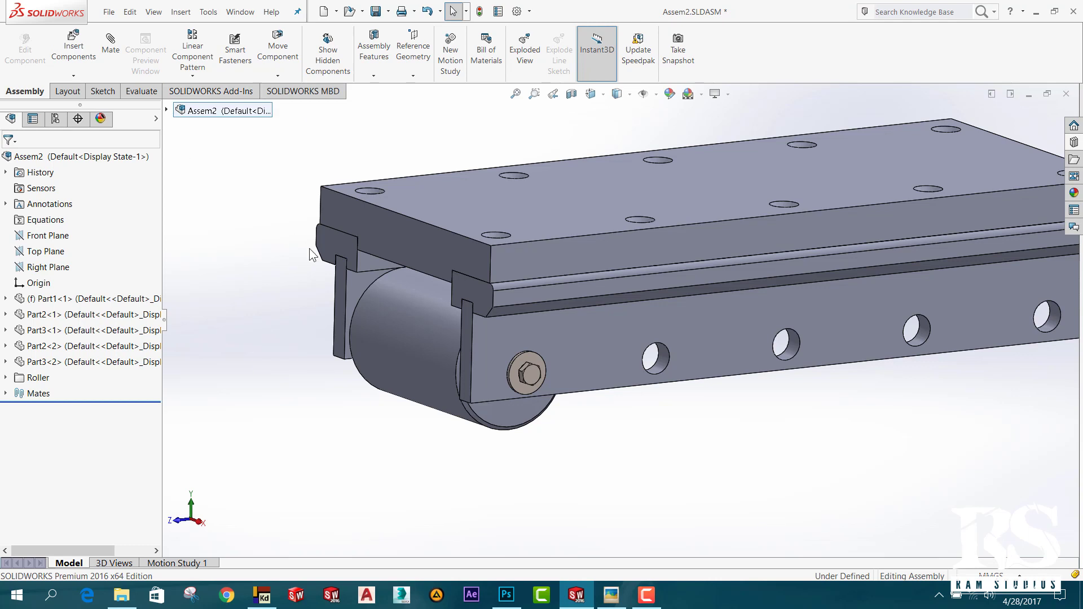
pyautogui.click(193, 77)
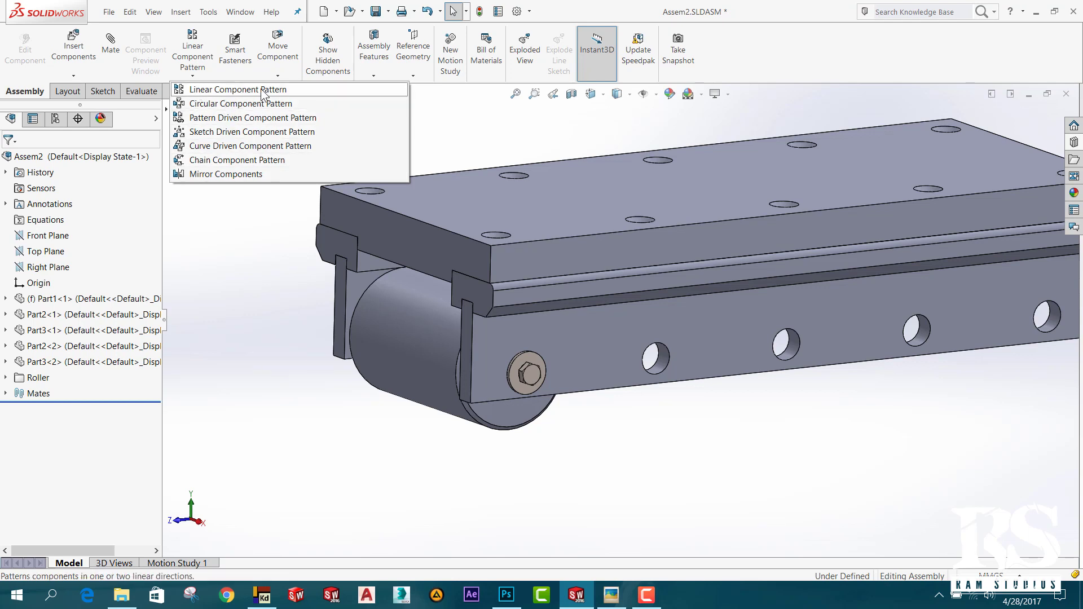
pyautogui.click(233, 90)
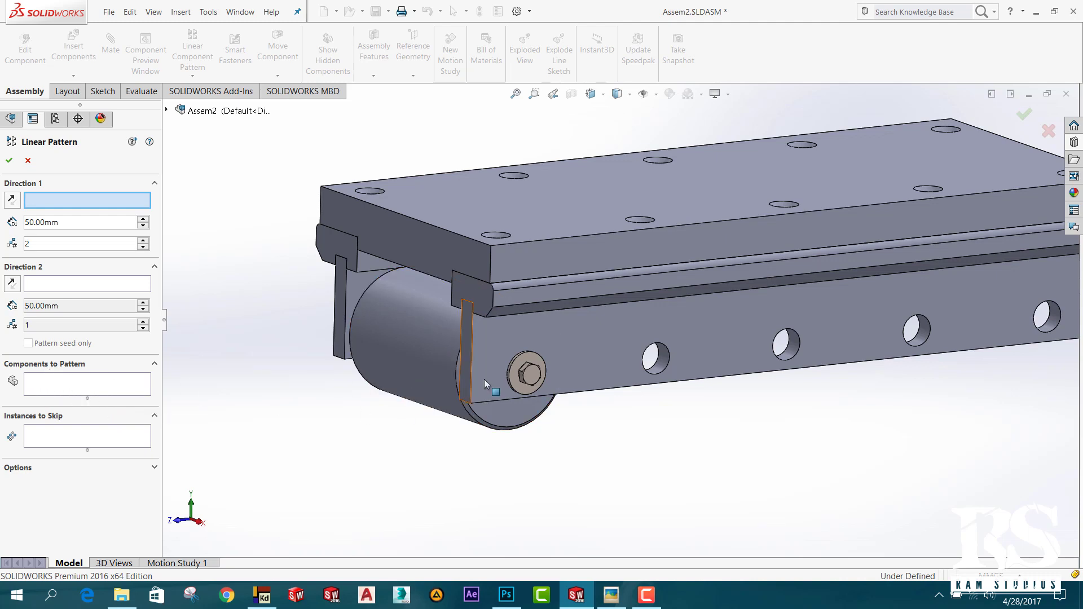
pyautogui.click(56, 381)
pyautogui.click(167, 110)
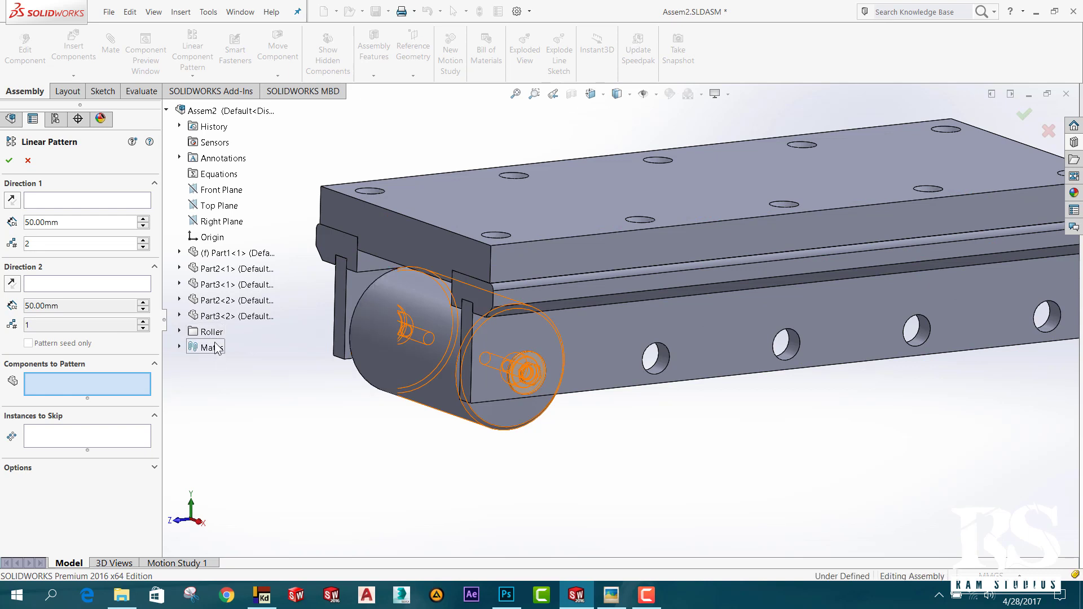
pyautogui.doubleClick(213, 333)
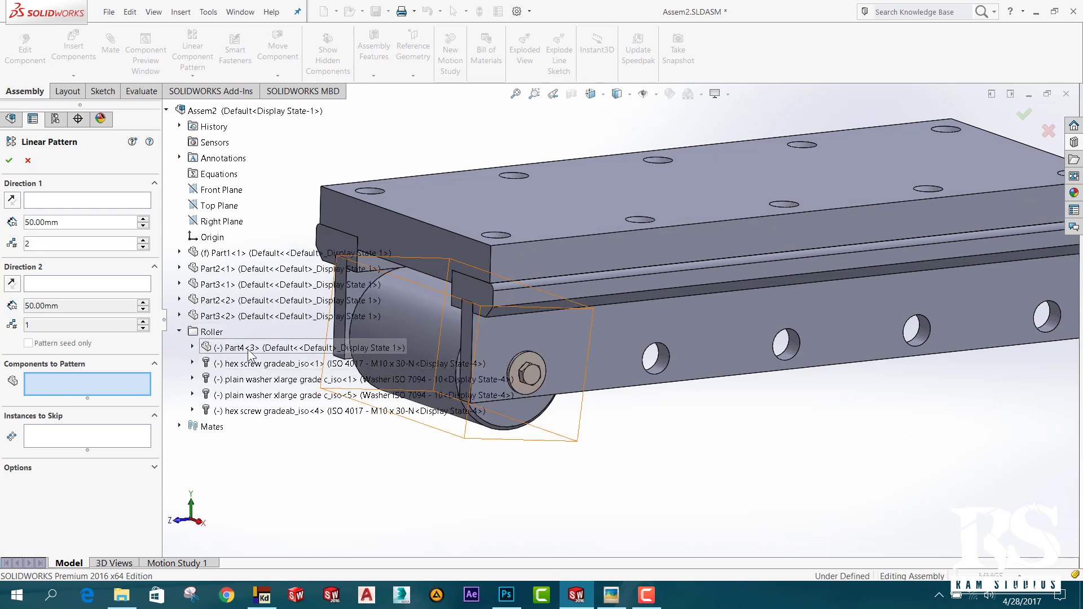
pyautogui.click(222, 348)
pyautogui.click(241, 379)
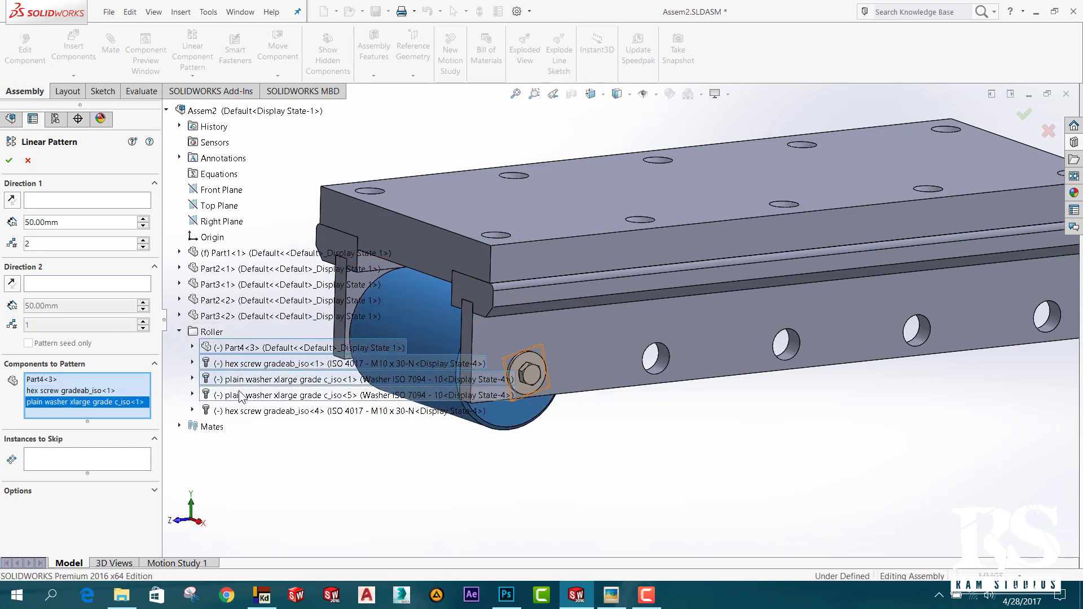
pyautogui.click(242, 395)
pyautogui.click(180, 333)
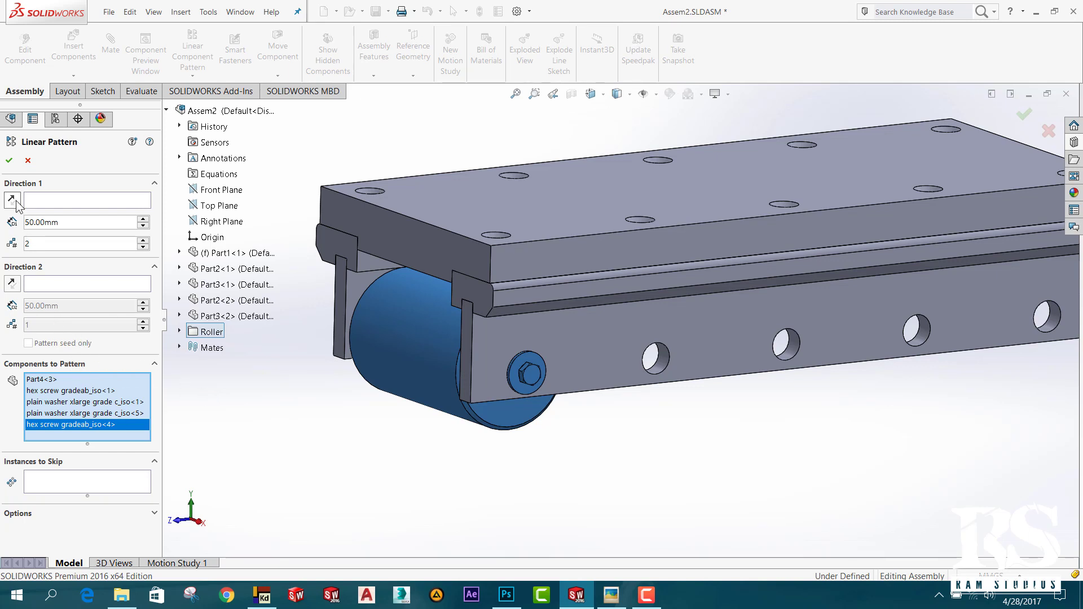
# Pattern the roller set along the side rail's bottom edge: 5 instances at 120 mm spacing.
pyautogui.click(60, 202)
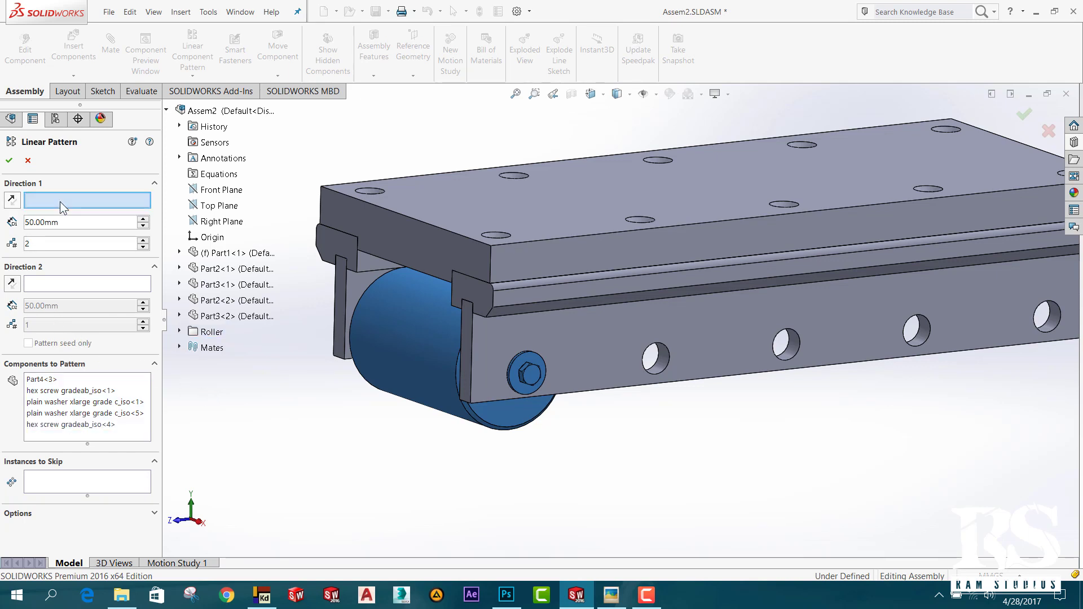
pyautogui.click(585, 395)
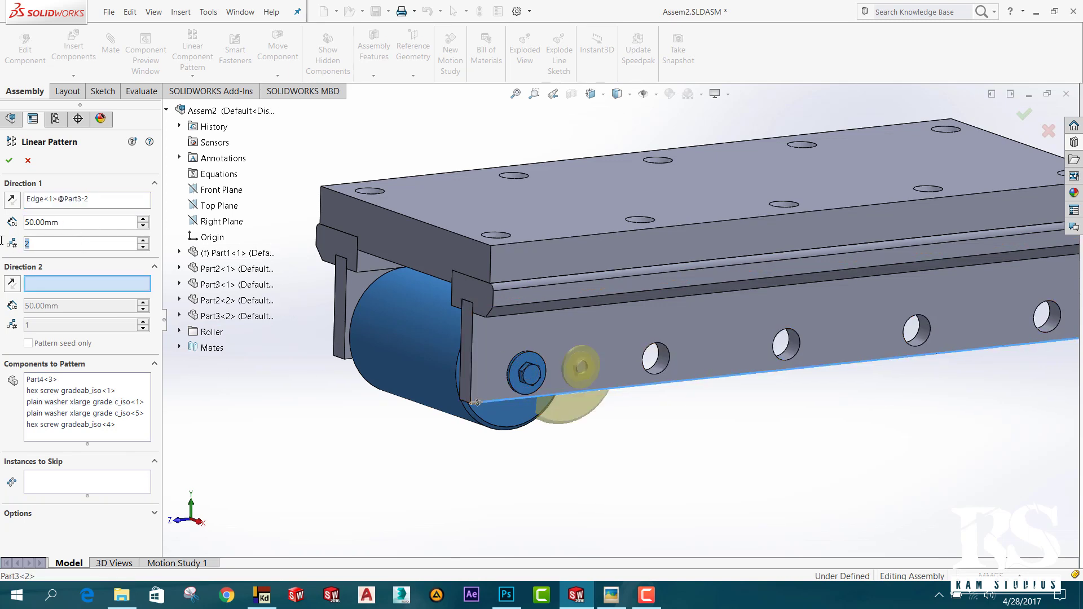
pyautogui.write('5')
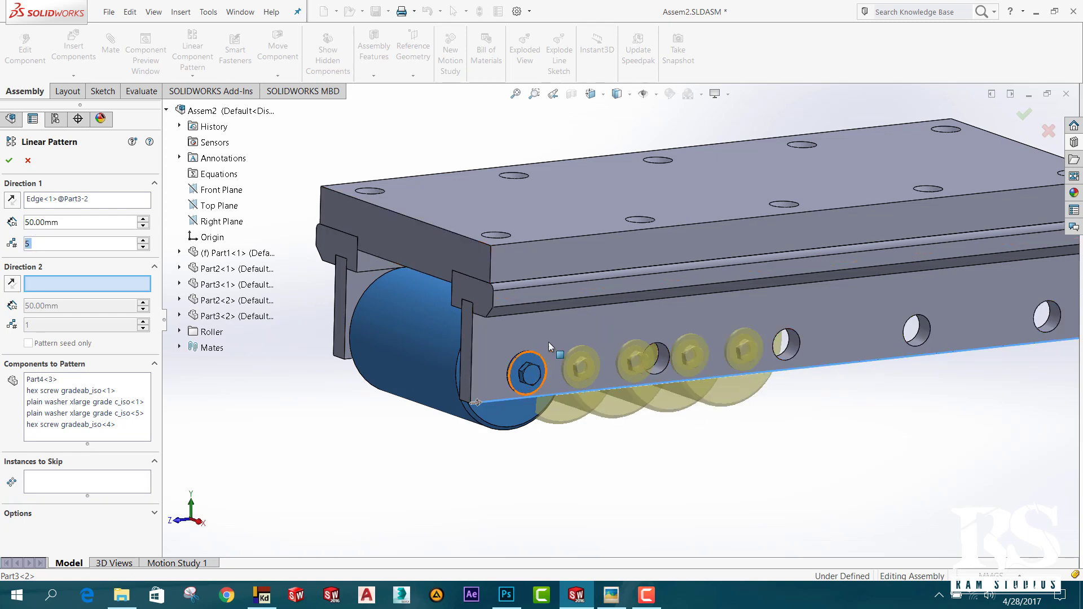
pyautogui.click(72, 223)
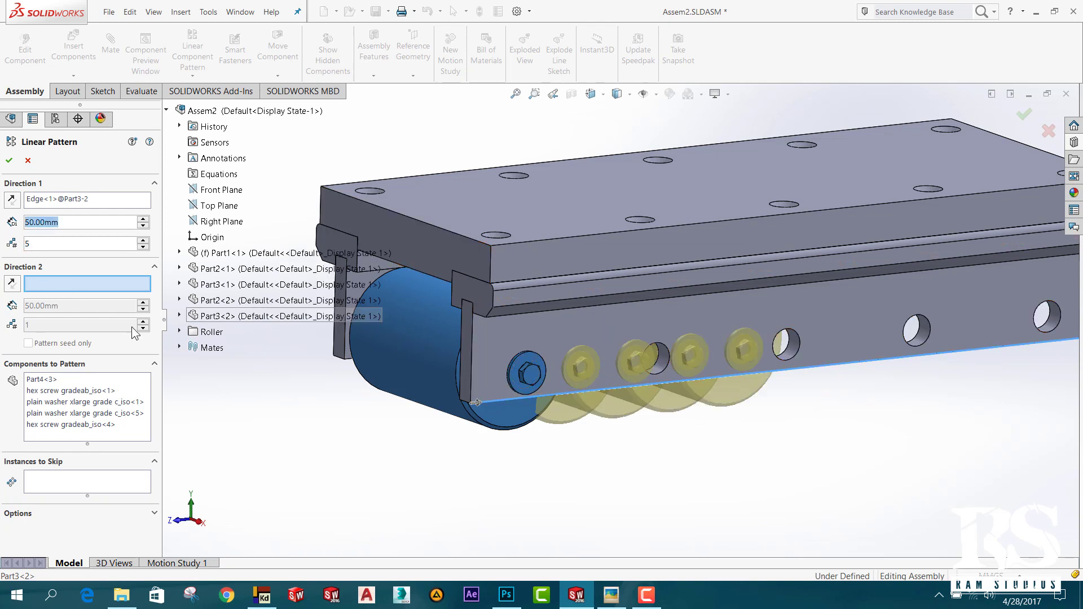
pyautogui.write('120')
pyautogui.press('Return')
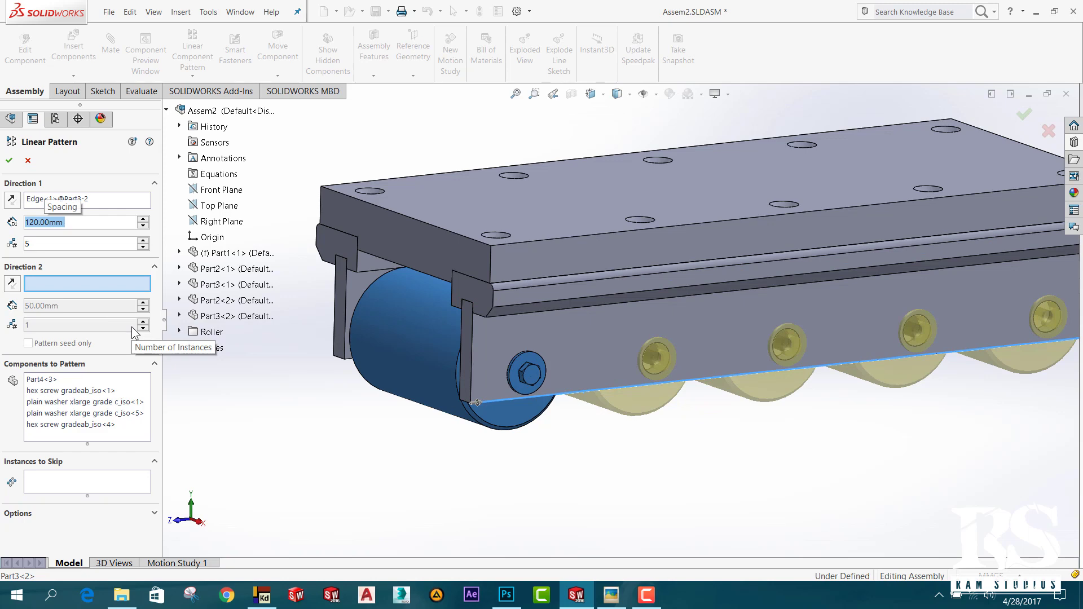
pyautogui.scroll(3, 770, 384)
pyautogui.scroll(-5, 888, 329)
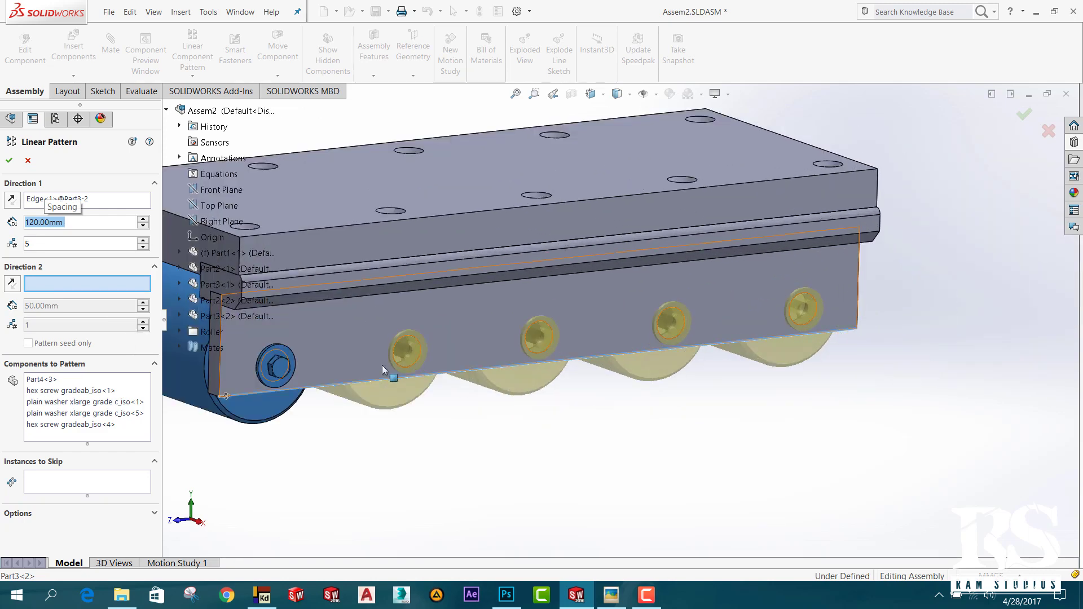
pyautogui.scroll(2, 725, 316)
pyautogui.scroll(-2, 487, 368)
pyautogui.scroll(2, 487, 368)
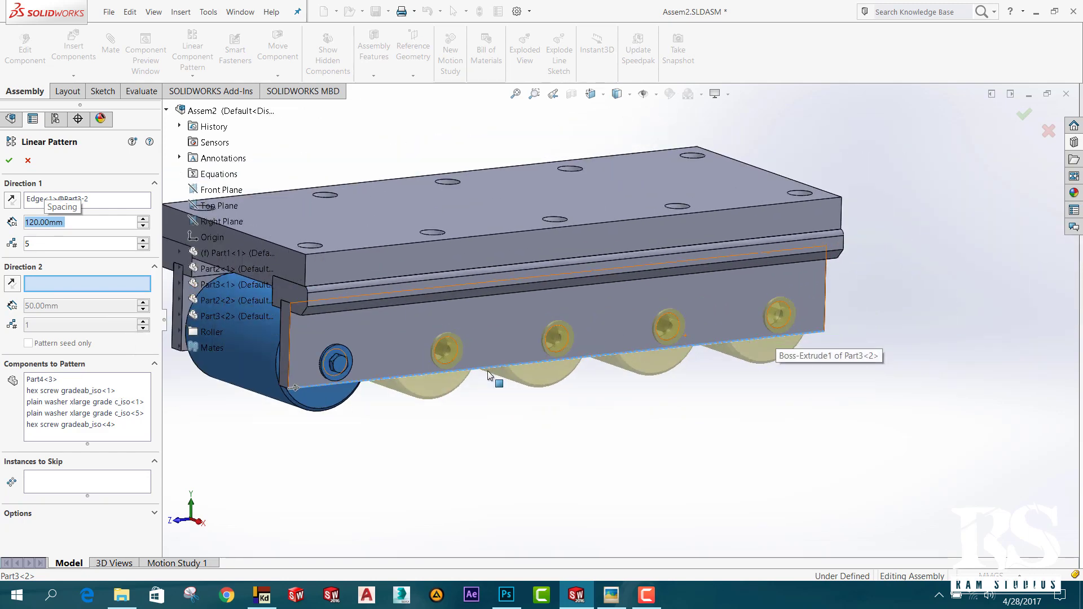
pyautogui.scroll(1, 460, 351)
pyautogui.scroll(-2, 459, 347)
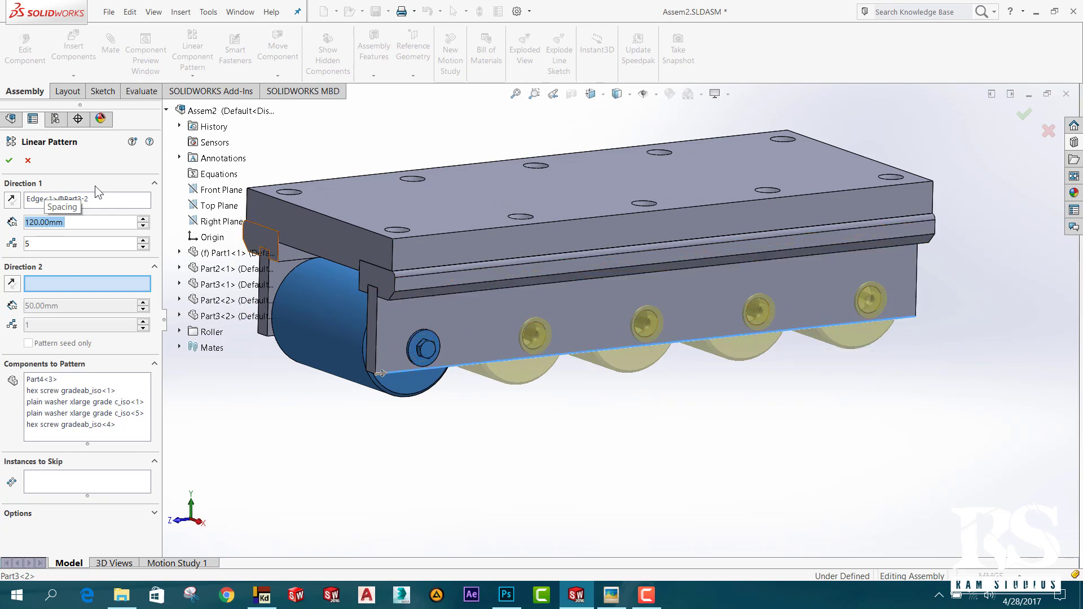
pyautogui.click(8, 162)
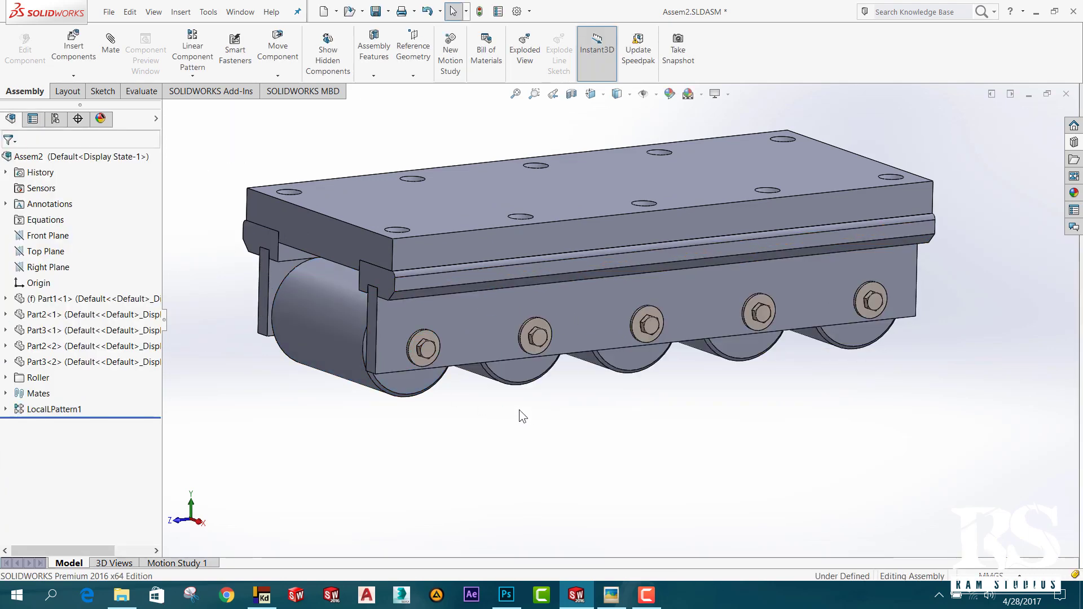
pyautogui.moveTo(519, 416); pyautogui.dragTo(489, 292, button='middle')
pyautogui.click(499, 287)
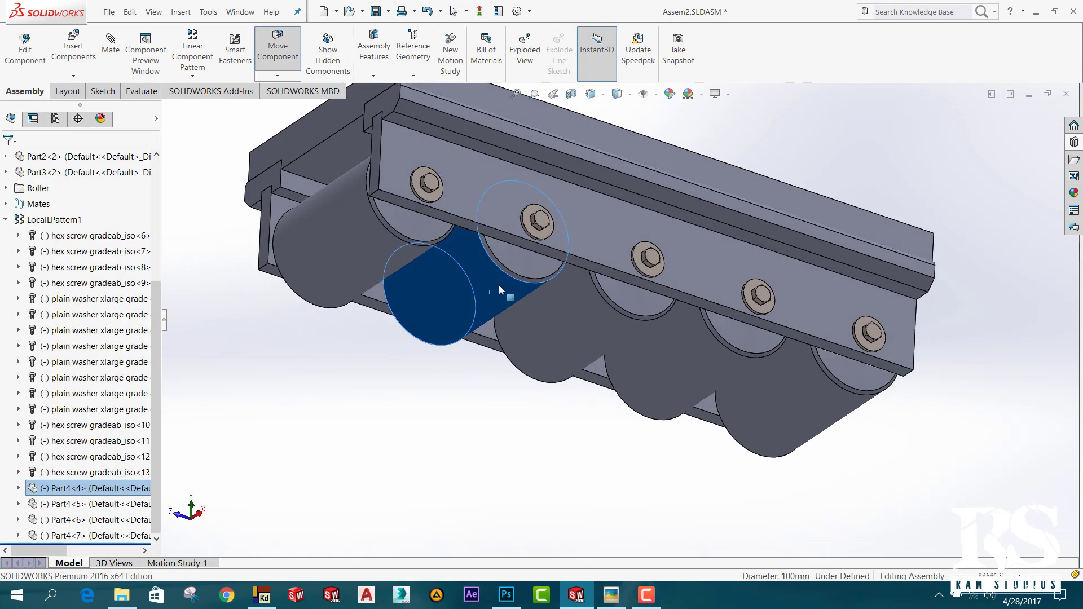
pyautogui.click(643, 309)
pyautogui.click(692, 347)
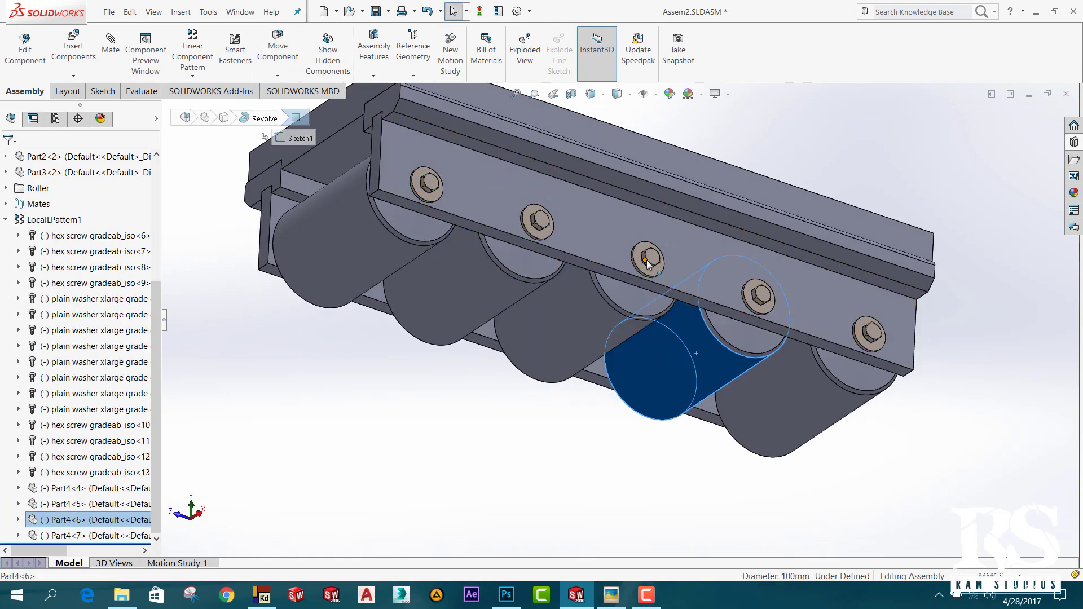
pyautogui.click(651, 256)
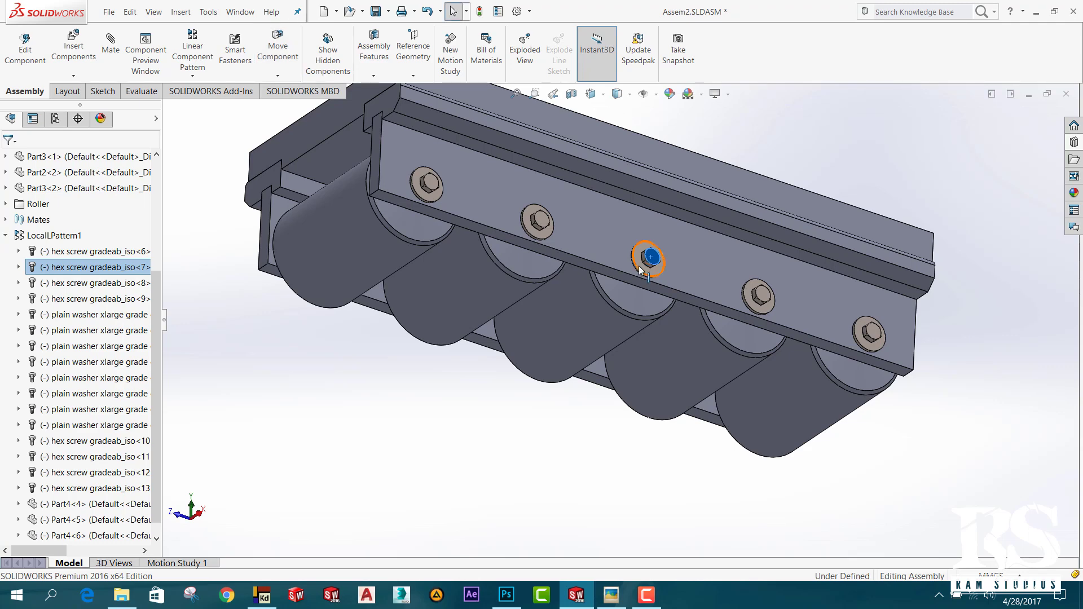
pyautogui.click(6, 236)
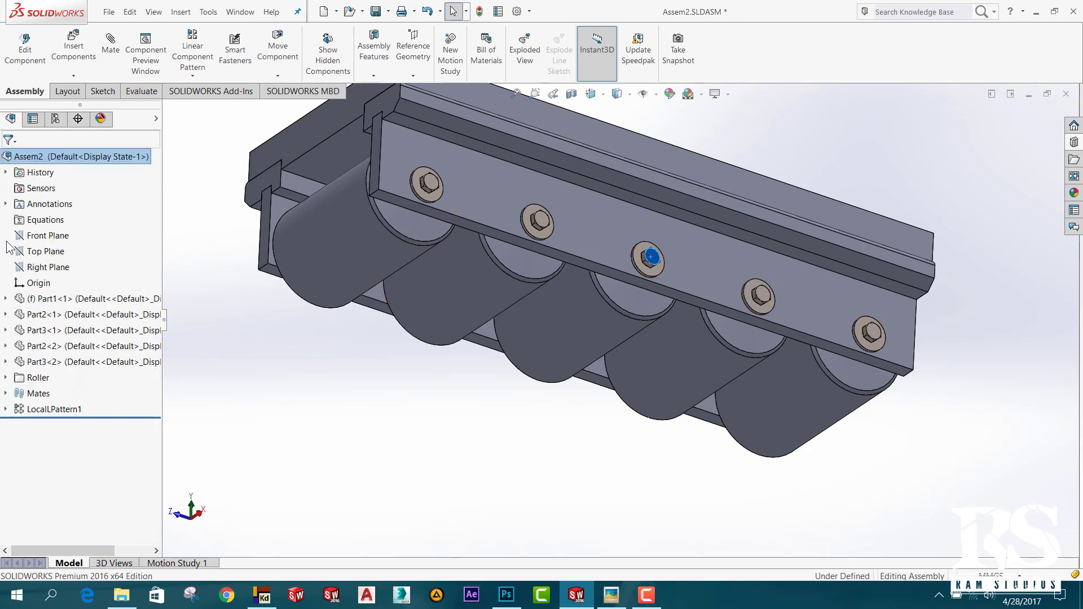
pyautogui.click(6, 410)
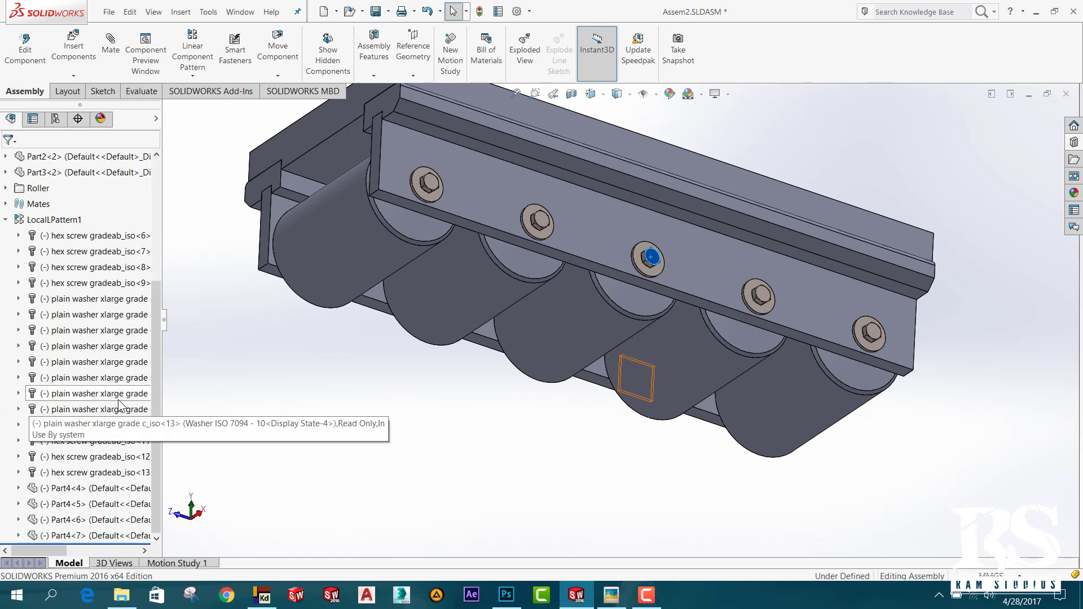
pyautogui.click(6, 220)
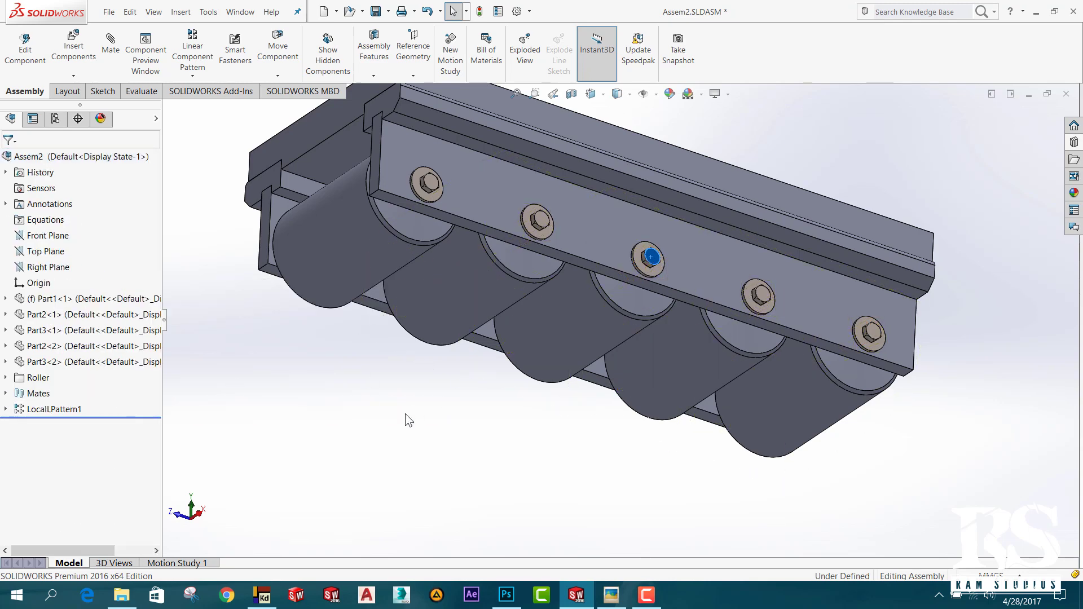
pyautogui.hotkey('ctrl', '7')
pyautogui.click(5, 377)
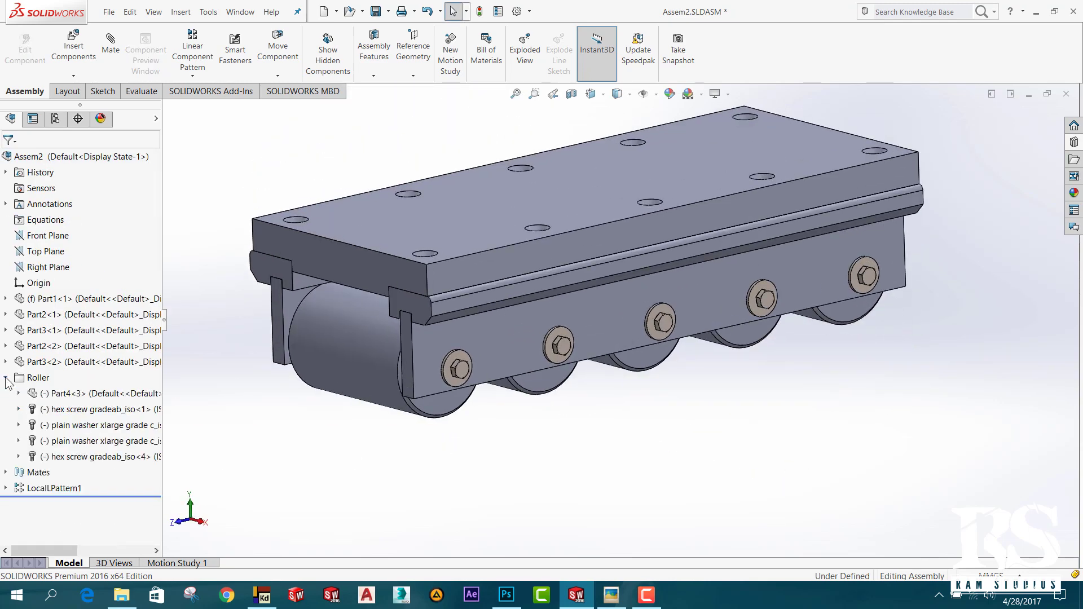
pyautogui.click(5, 378)
pyautogui.click(6, 409)
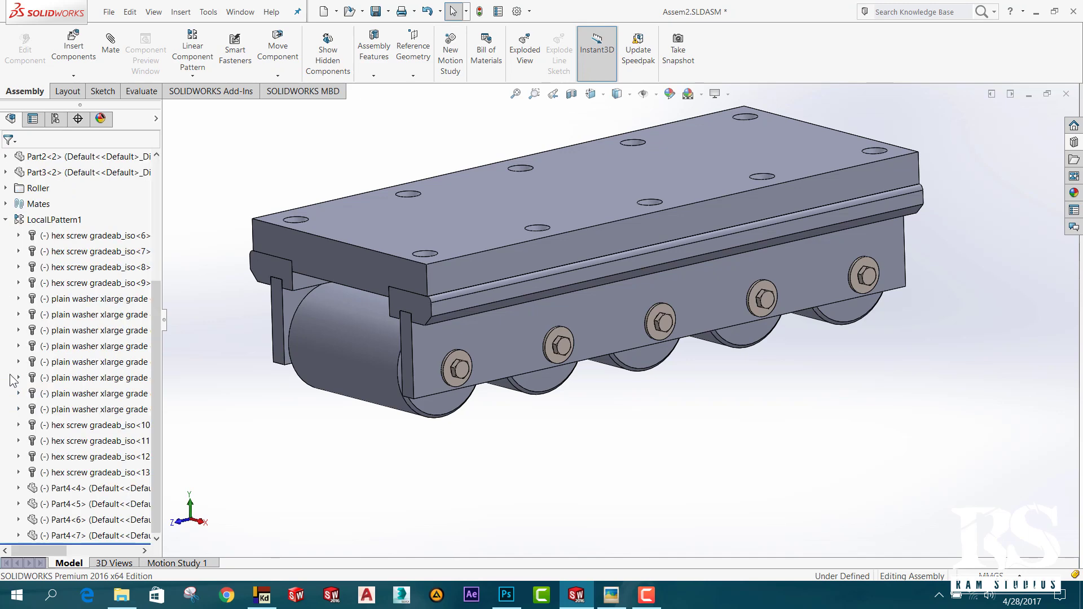
pyautogui.click(6, 220)
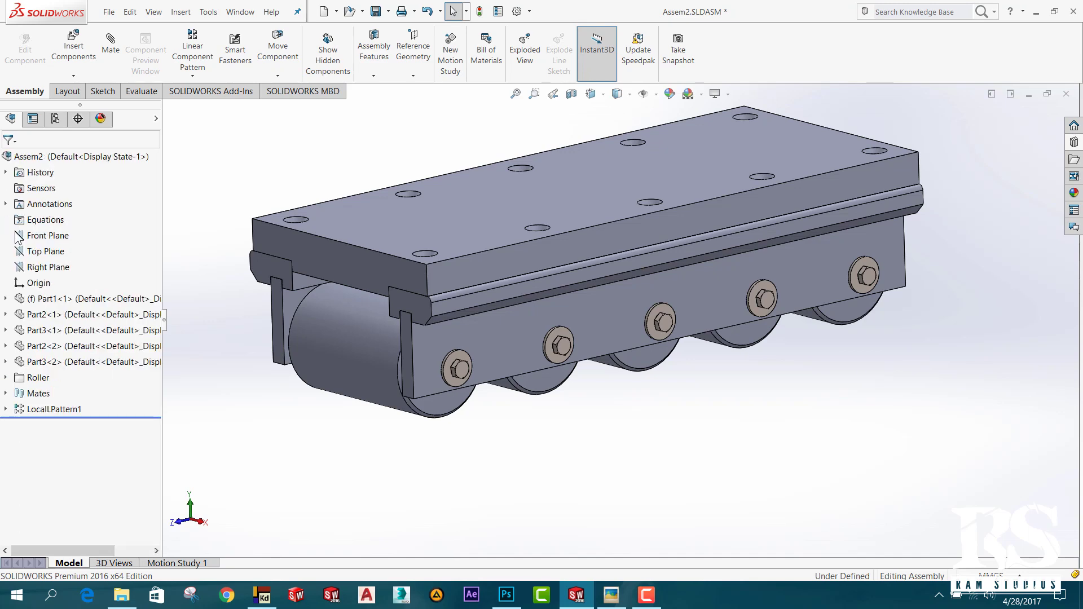
pyautogui.moveTo(516, 434)
pyautogui.mouseDown(button='middle')
pyautogui.moveTo(568, 354)
pyautogui.moveTo(414, 367)
pyautogui.moveTo(658, 441)
pyautogui.moveTo(573, 363)
pyautogui.moveTo(529, 427)
pyautogui.moveTo(438, 273)
pyautogui.moveTo(563, 212)
pyautogui.mouseUp(button='middle')
pyautogui.scroll(2, 577, 286)
pyautogui.scroll(-2, 757, 306)
pyautogui.scroll(-2, 508, 350)
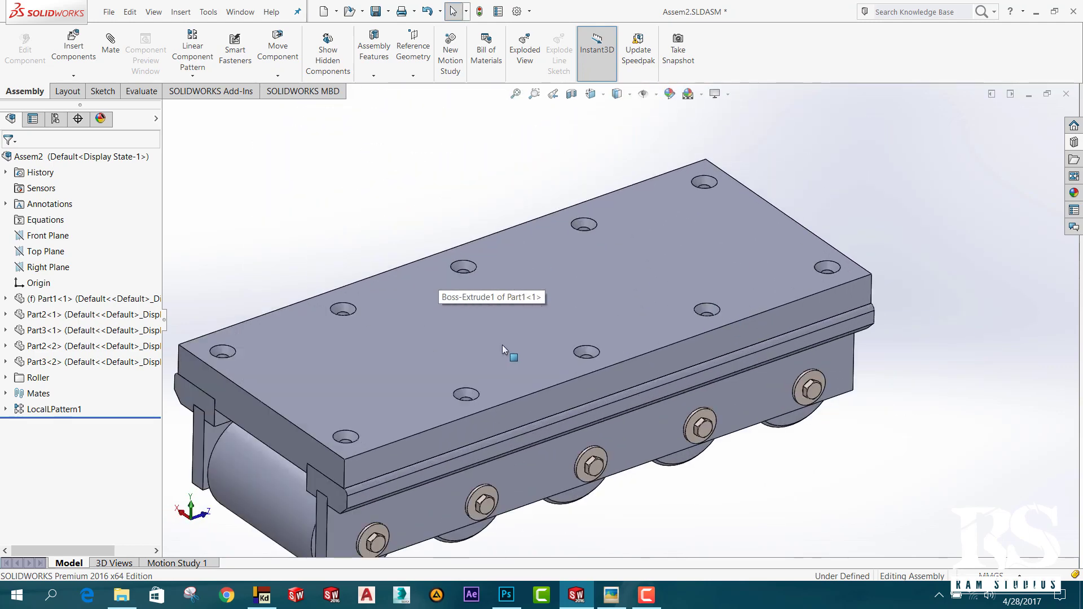
pyautogui.scroll(2, 483, 379)
pyautogui.moveTo(483, 379); pyautogui.dragTo(677, 399, button='middle')
pyautogui.scroll(-2, 669, 386)
pyautogui.scroll(-2, 670, 386)
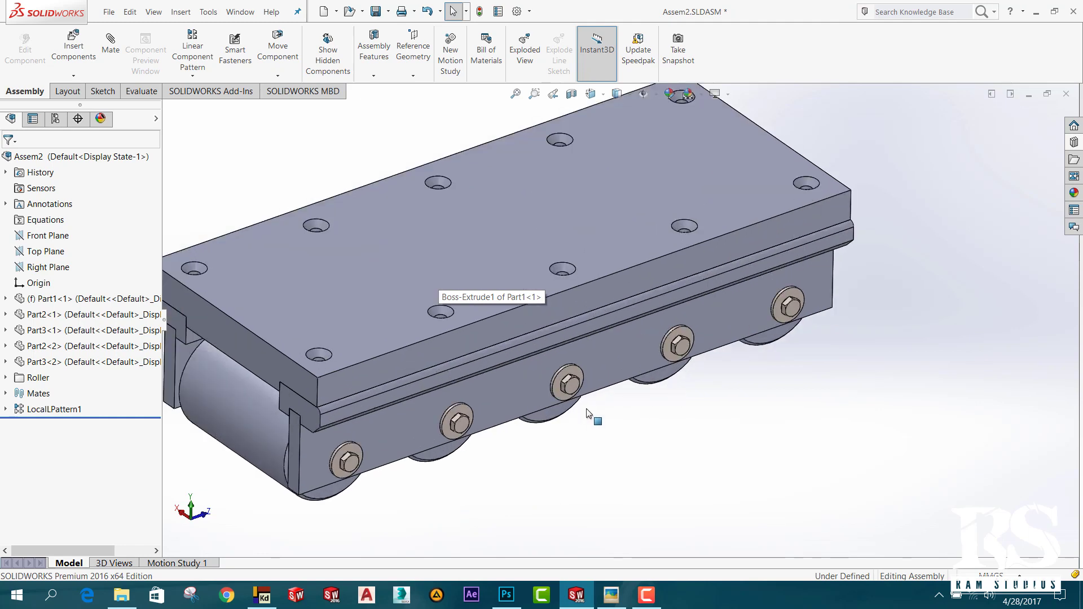
pyautogui.scroll(2, 587, 415)
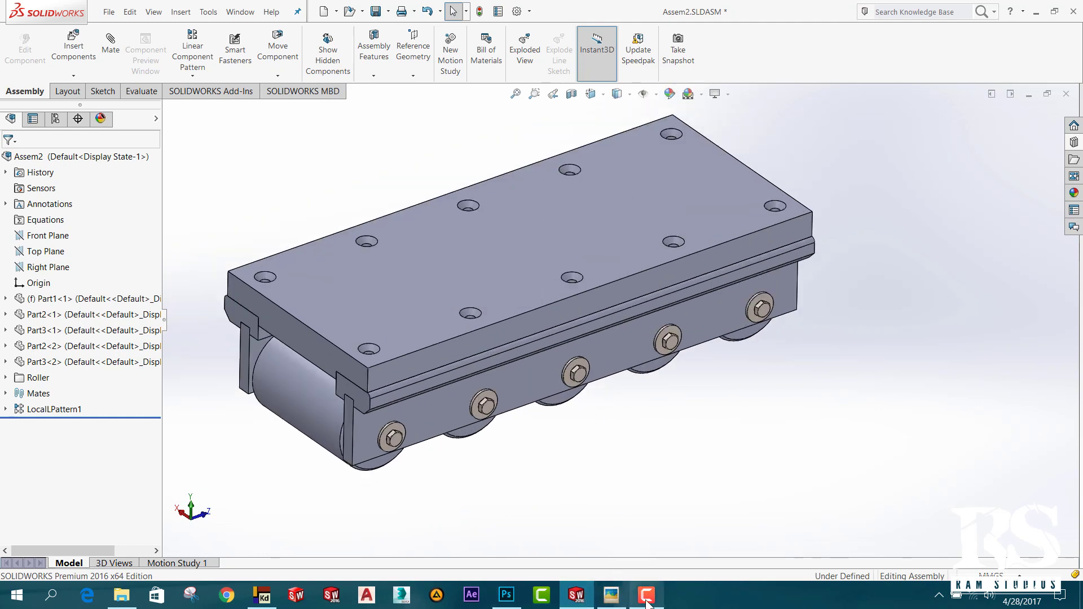
# Pin the Exercise 3-15 reference image always on top over the upper-centre of the model view.
pyautogui.click(263, 595)
pyautogui.rightClick(972, 433)
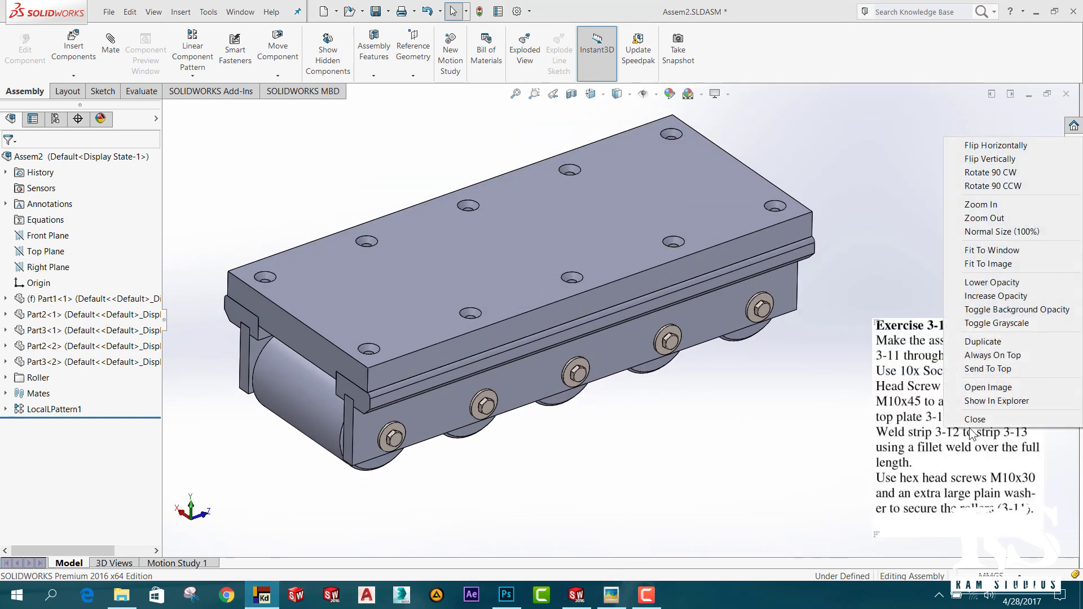
pyautogui.click(982, 355)
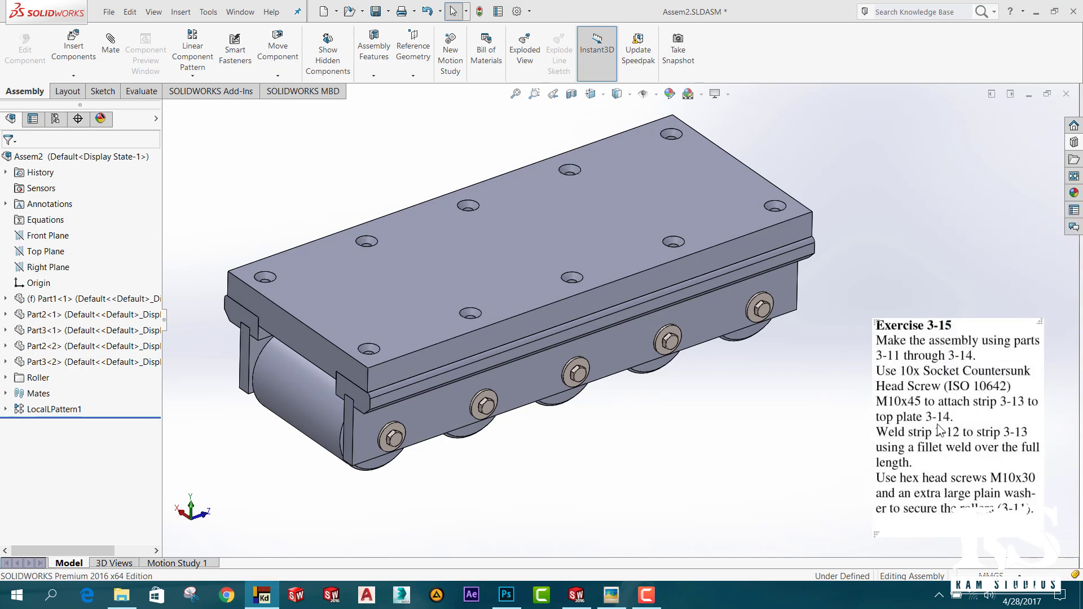
pyautogui.moveTo(982, 364); pyautogui.dragTo(987, 149)
pyautogui.moveTo(913, 238)
pyautogui.mouseDown()
pyautogui.moveTo(336, 231)
pyautogui.moveTo(237, 261)
pyautogui.mouseUp()
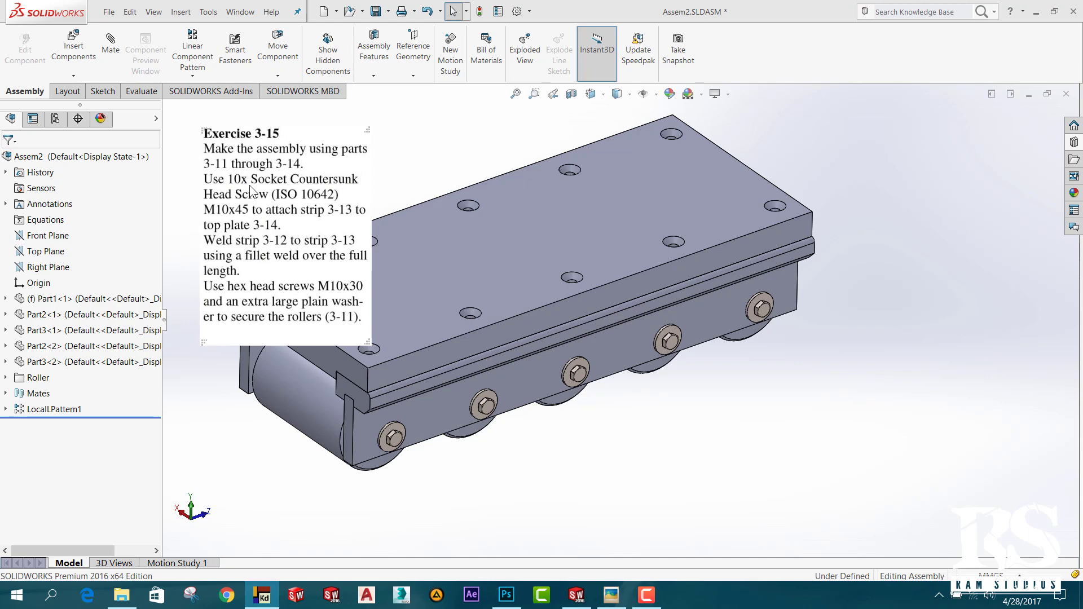
pyautogui.click(1072, 160)
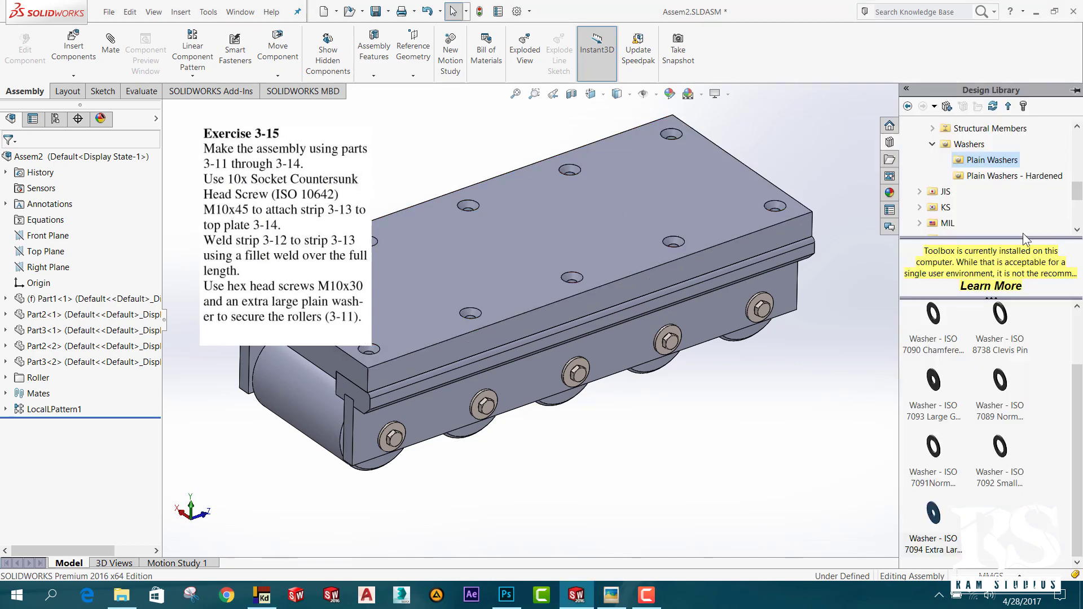
# Drag Hex Socket CTSK Head ISO 10642 from the Toolbox ISO hexagon socket head screws into the assembly.
pyautogui.click(935, 145)
pyautogui.scroll(3, 994, 166)
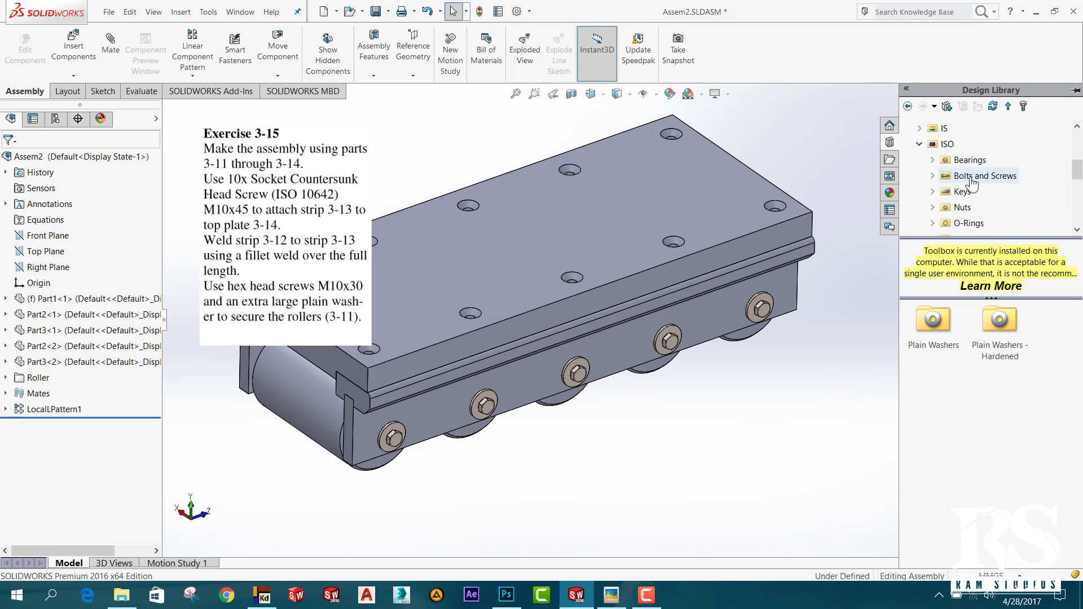
pyautogui.click(985, 179)
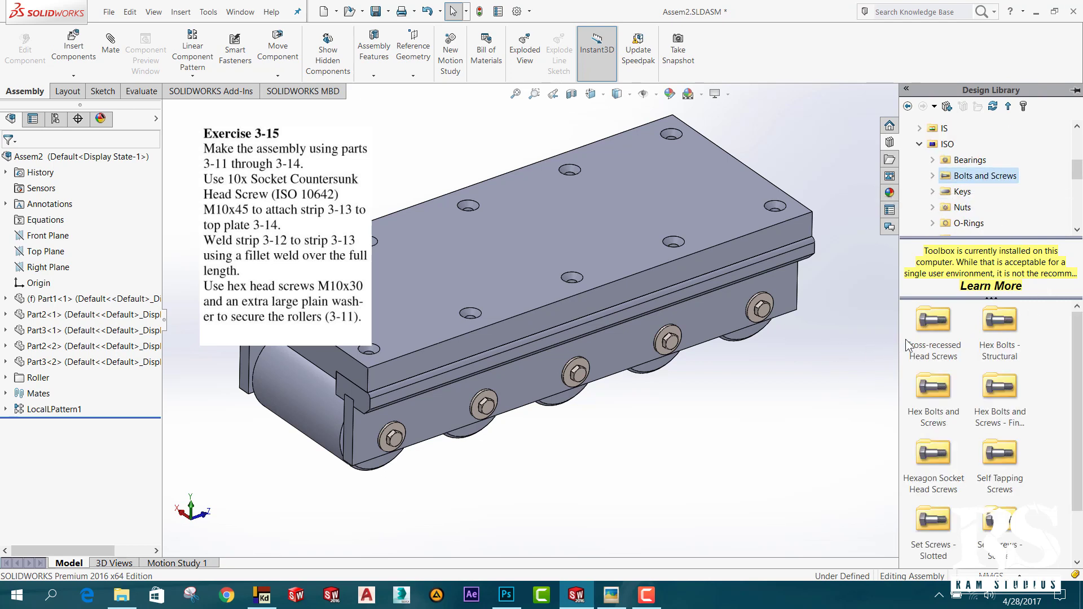
pyautogui.moveTo(1081, 417); pyautogui.dragTo(1081, 479)
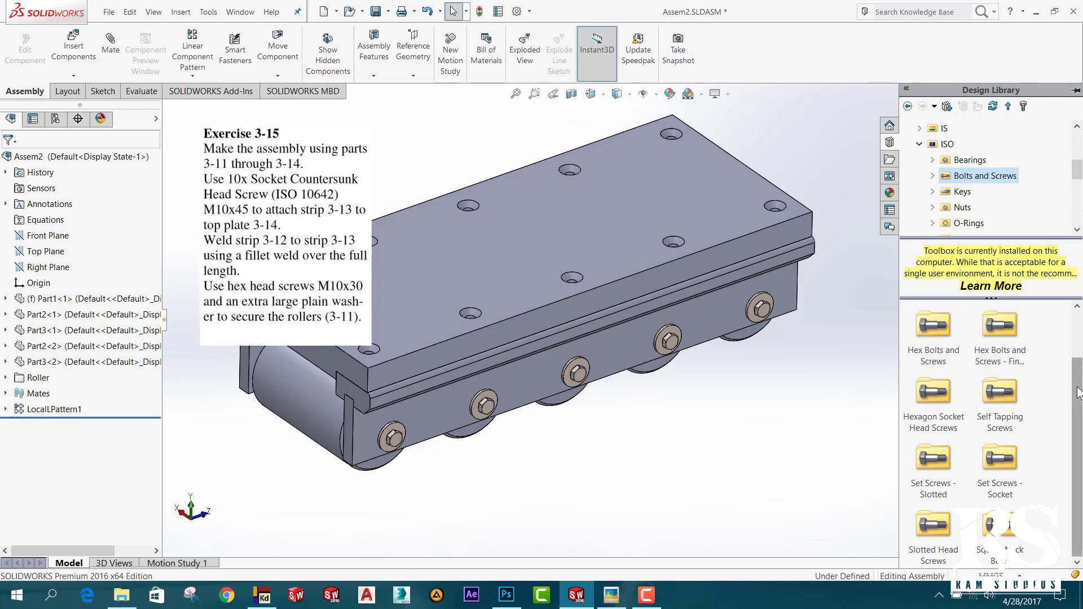
pyautogui.doubleClick(937, 324)
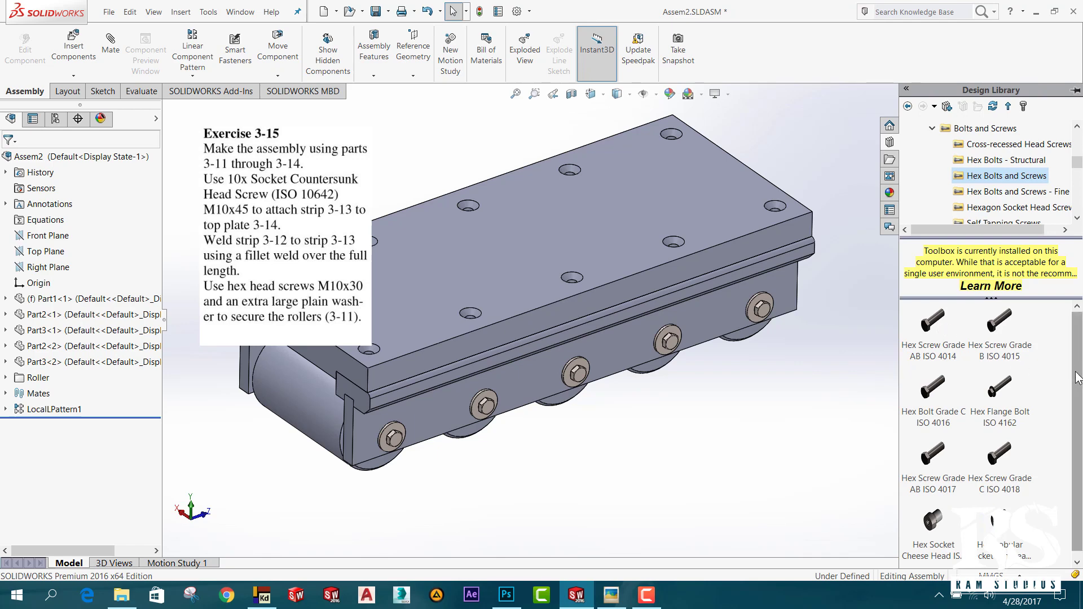
pyautogui.moveTo(1076, 375); pyautogui.dragTo(1077, 415)
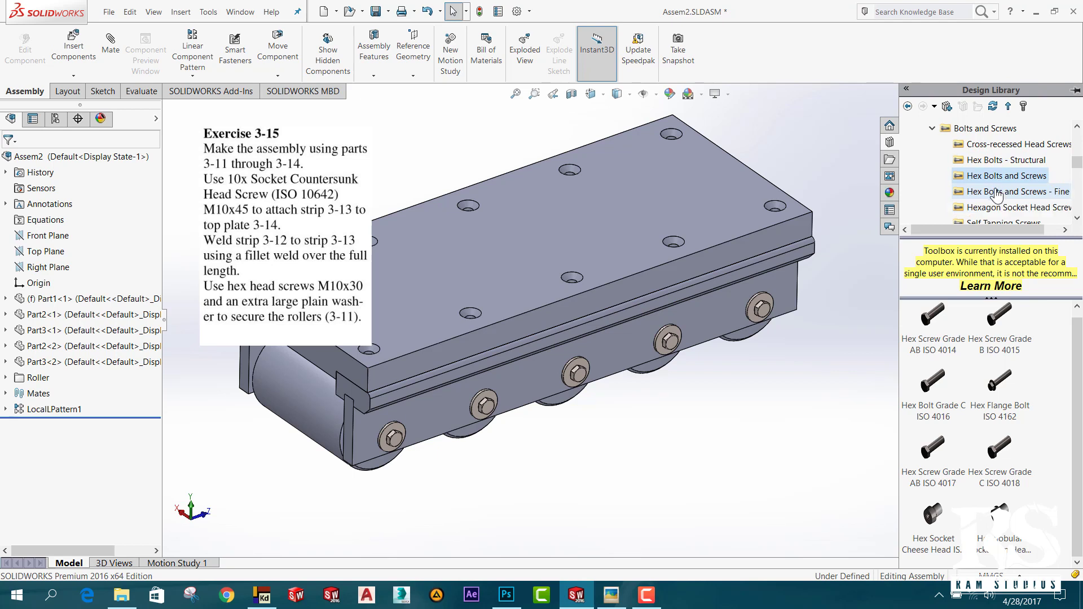
pyautogui.click(993, 160)
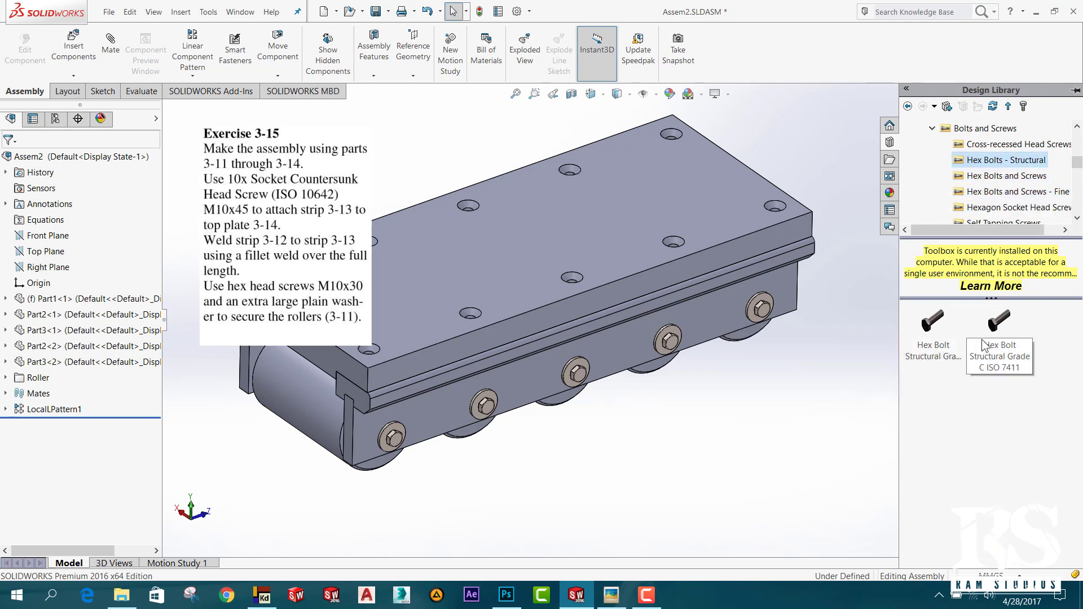
pyautogui.click(1006, 175)
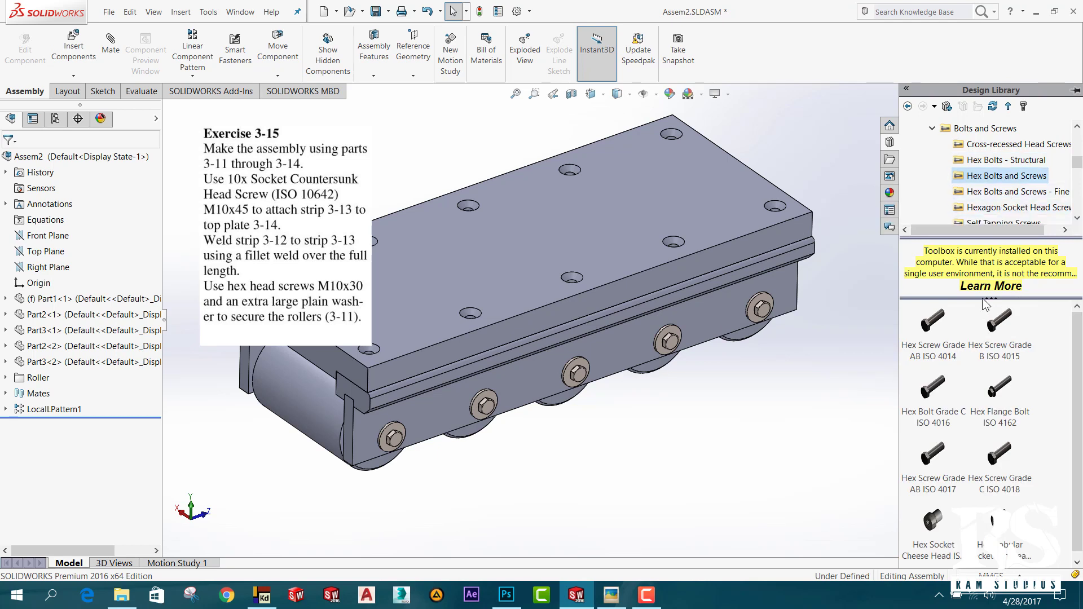
pyautogui.scroll(-1, 1067, 417)
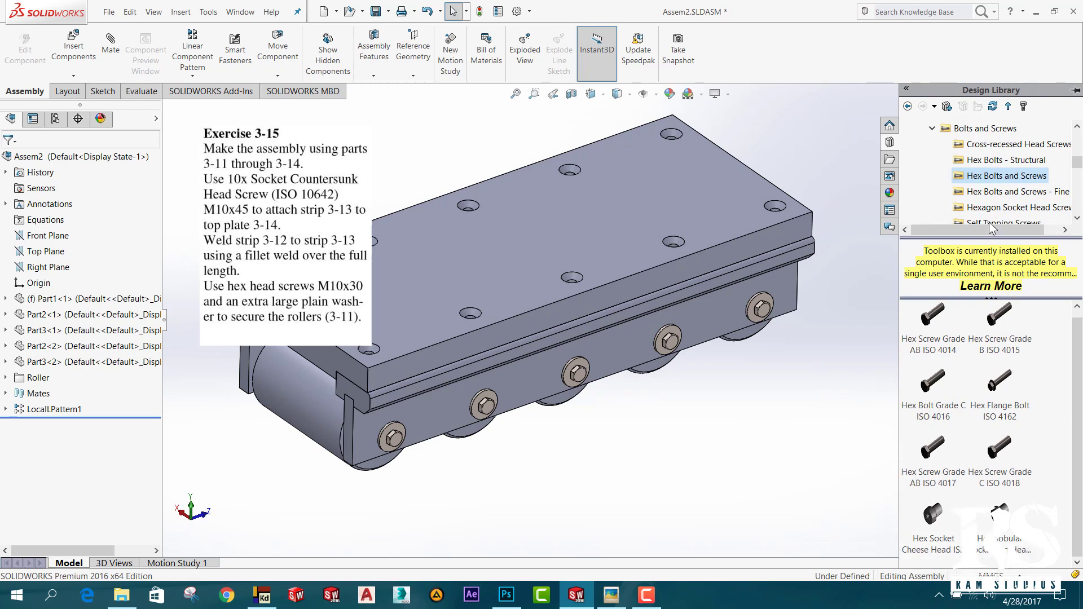
pyautogui.click(989, 192)
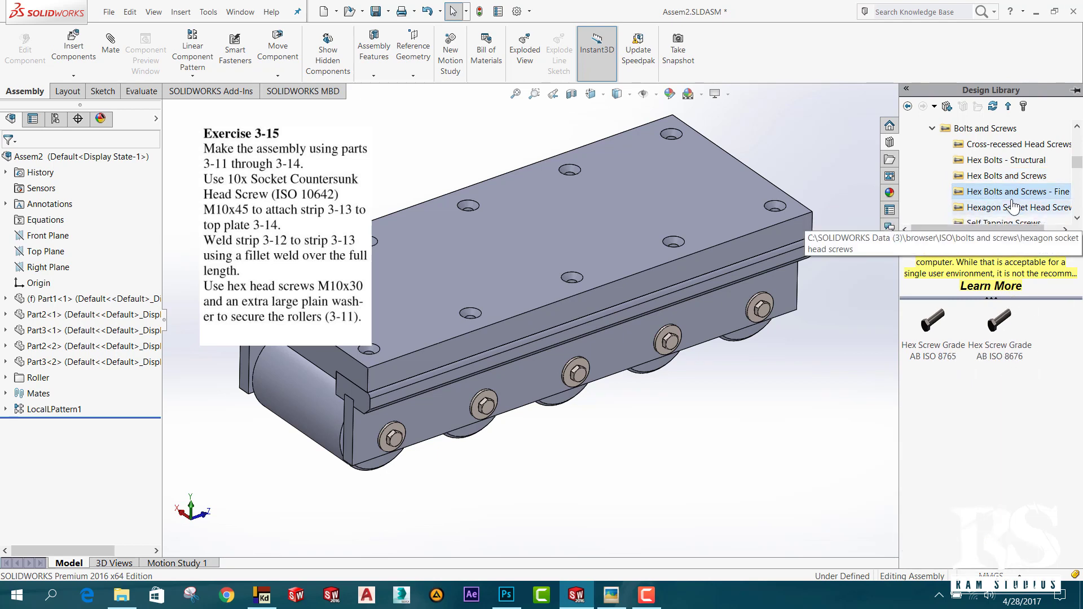
pyautogui.click(1011, 209)
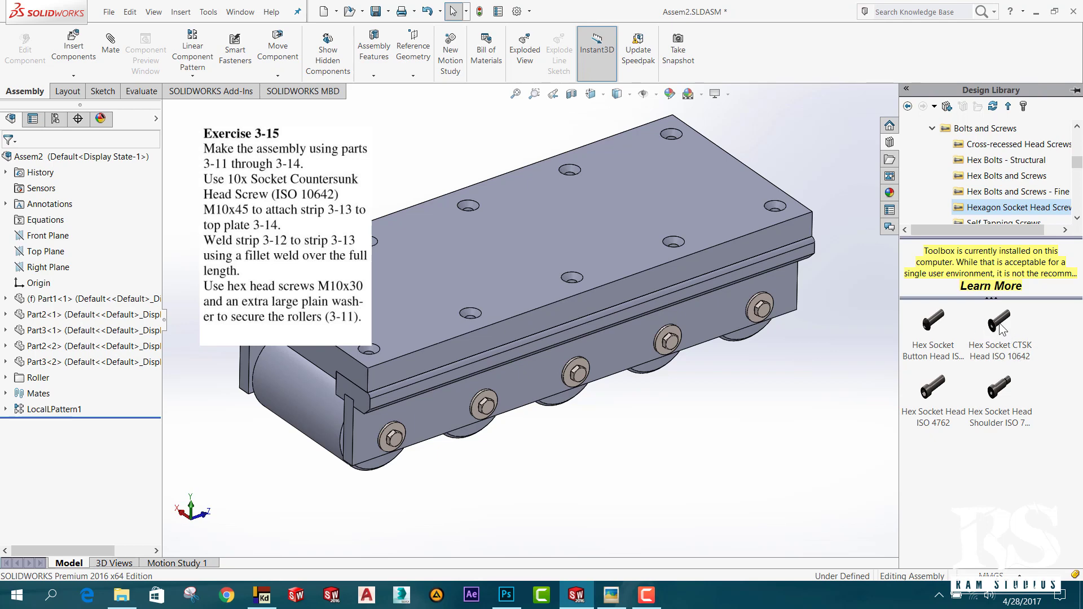
pyautogui.moveTo(1000, 327); pyautogui.dragTo(570, 442)
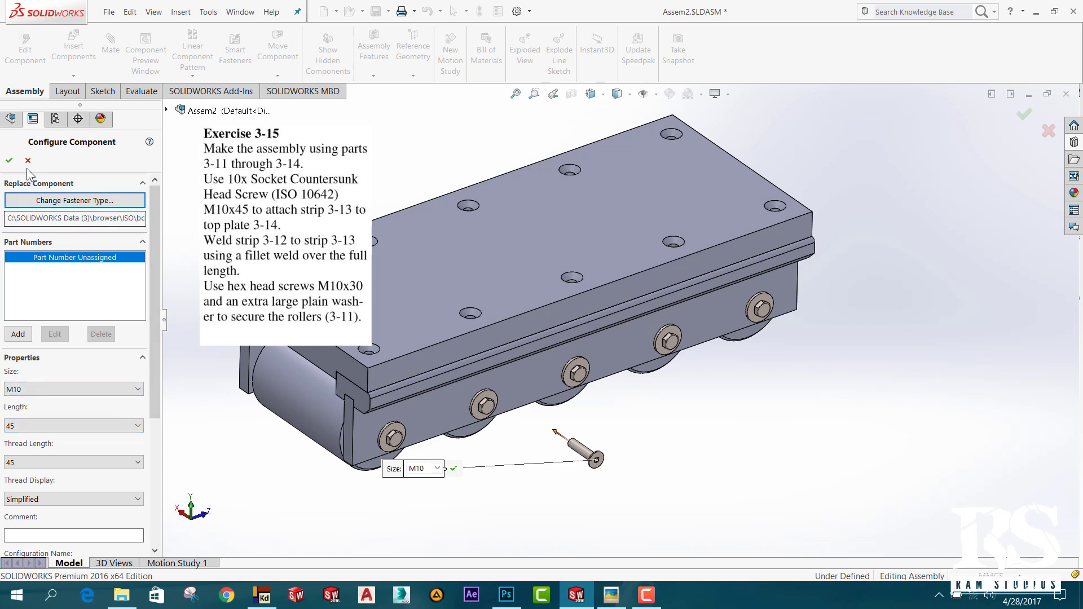
# Accept the M10 × 45 screw configuration, end insertion, and view the top plate from above.
pyautogui.click(9, 162)
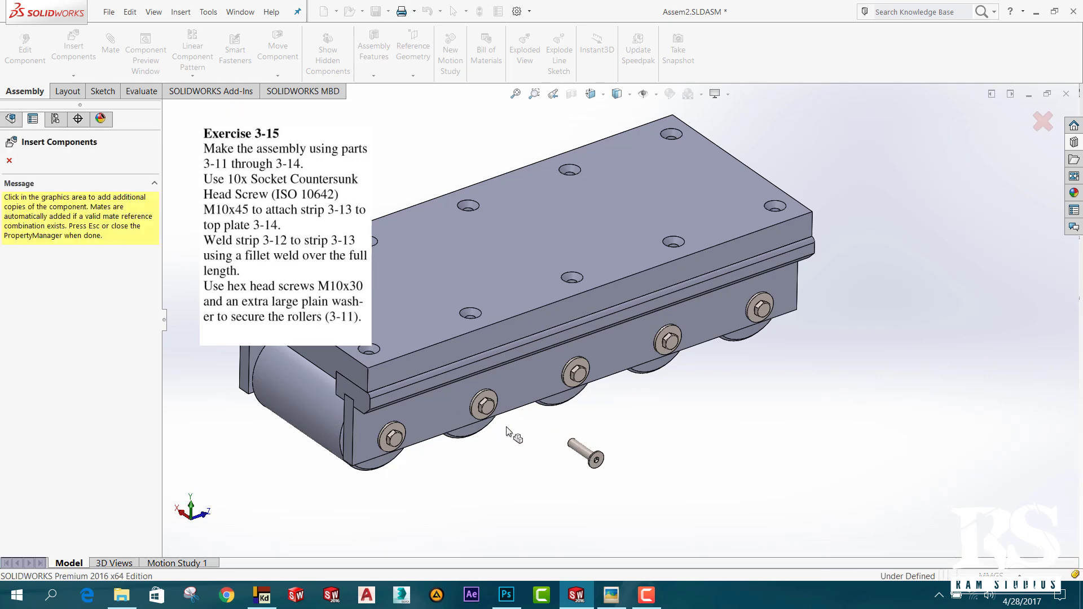
pyautogui.click(9, 162)
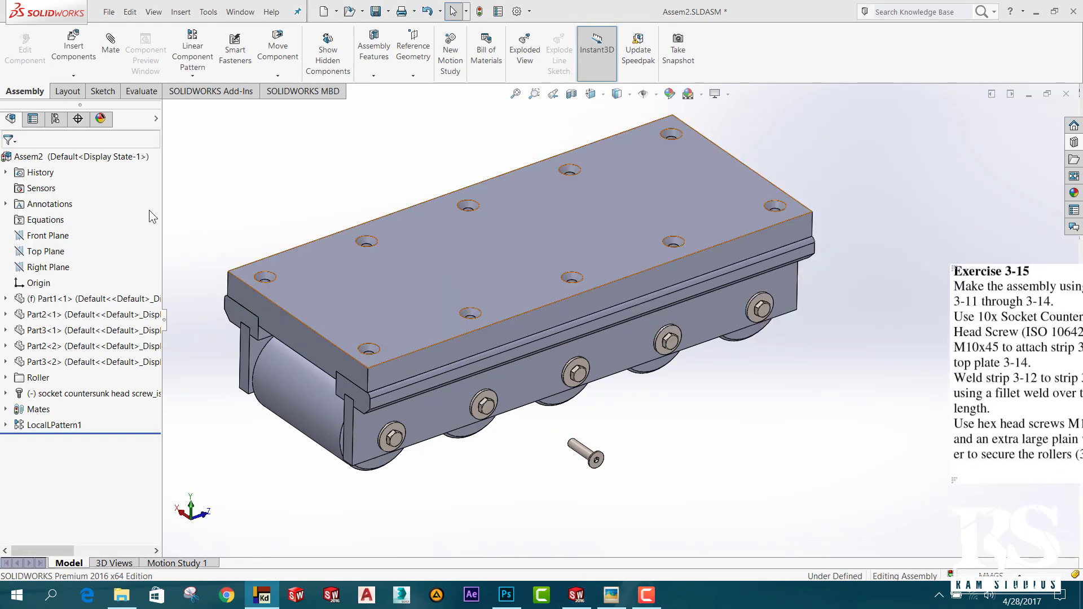
pyautogui.scroll(-2, 559, 449)
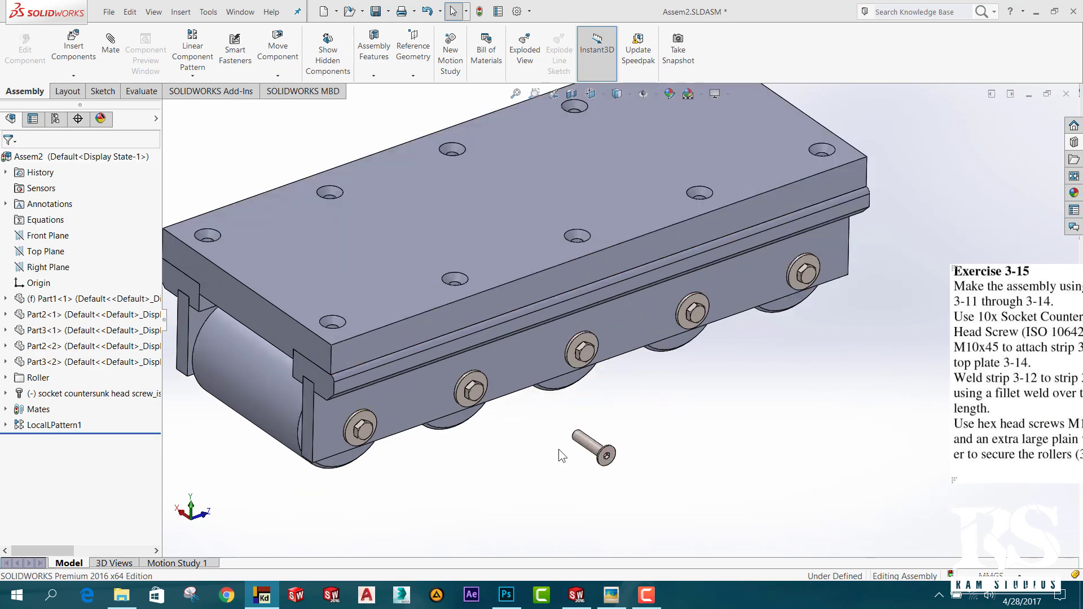
pyautogui.scroll(-2, 408, 424)
pyautogui.scroll(3, 391, 373)
pyautogui.scroll(-4, 503, 326)
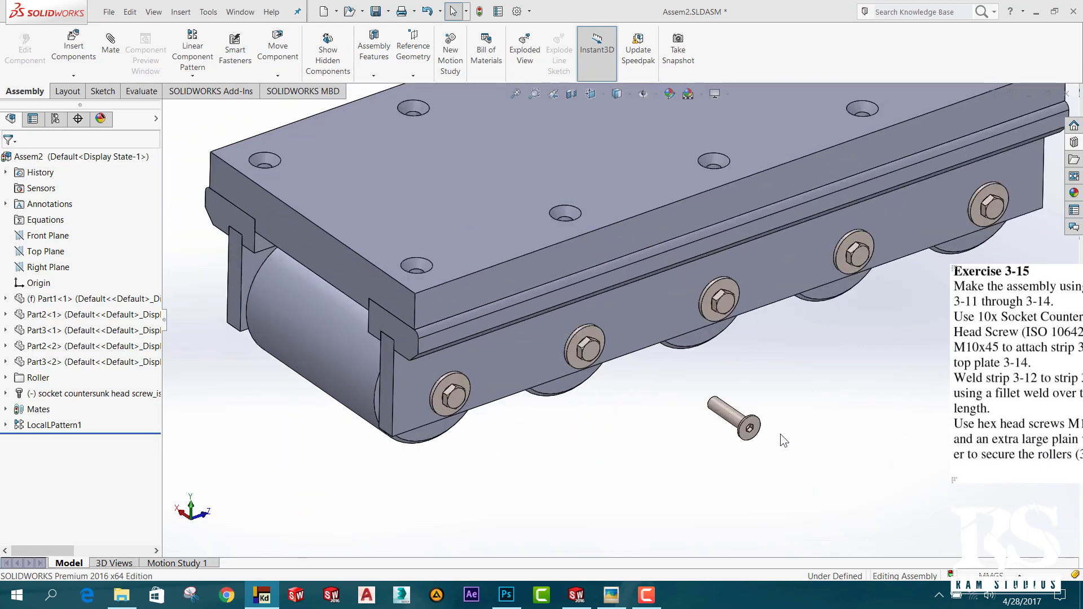
pyautogui.scroll(-1, 659, 374)
pyautogui.scroll(2, 658, 372)
pyautogui.scroll(2, 645, 312)
pyautogui.scroll(-2, 645, 312)
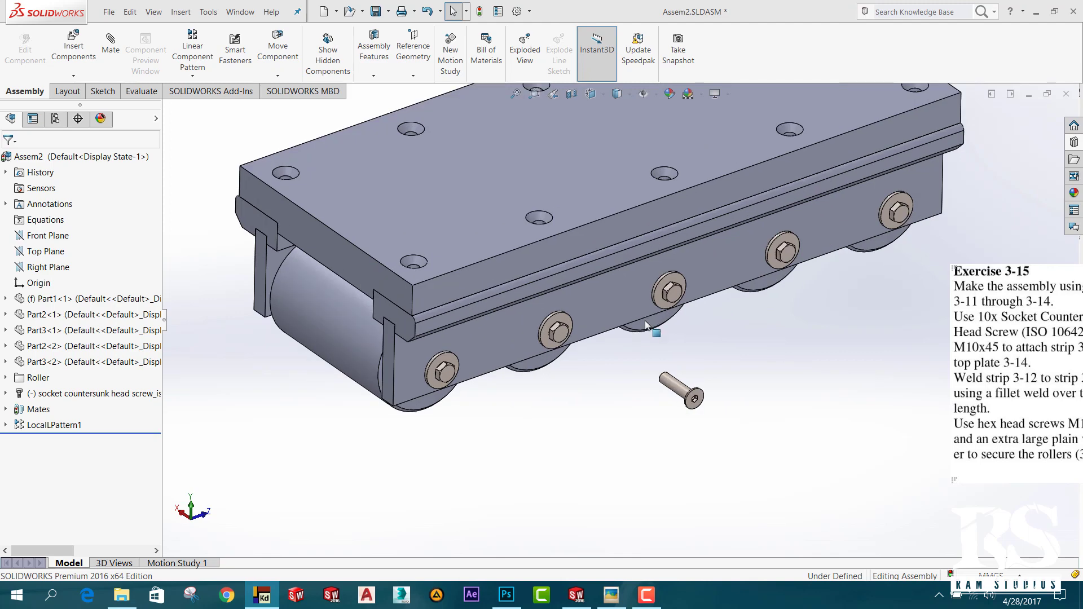
pyautogui.moveTo(678, 422); pyautogui.dragTo(668, 371, button='middle')
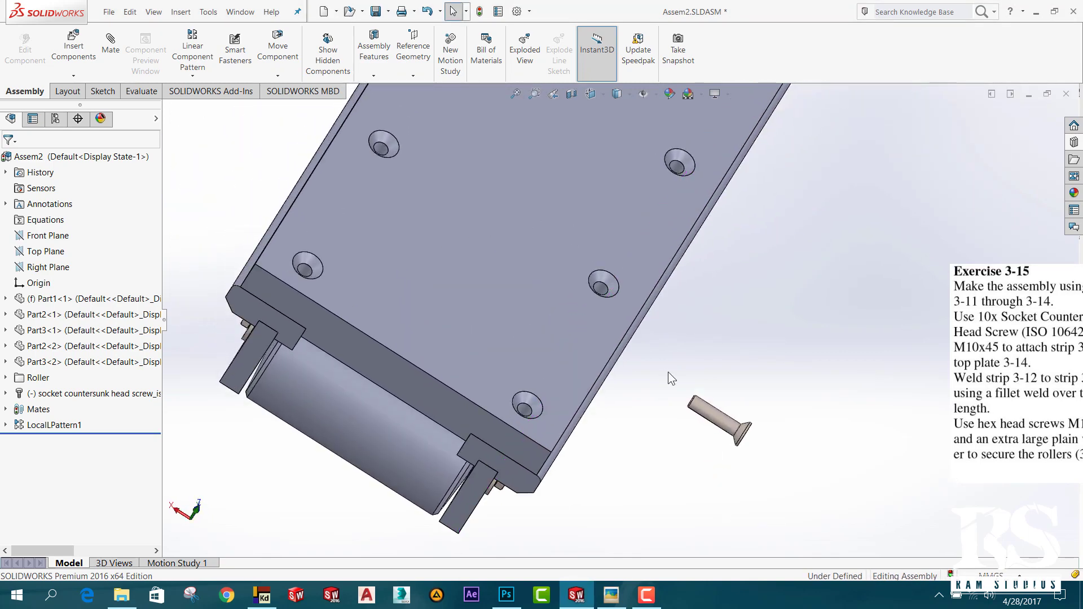
# Mate the screw's conical head face coincident to a corner countersunk hole, flipped so the head faces out.
pyautogui.click(110, 43)
pyautogui.scroll(-3, 759, 440)
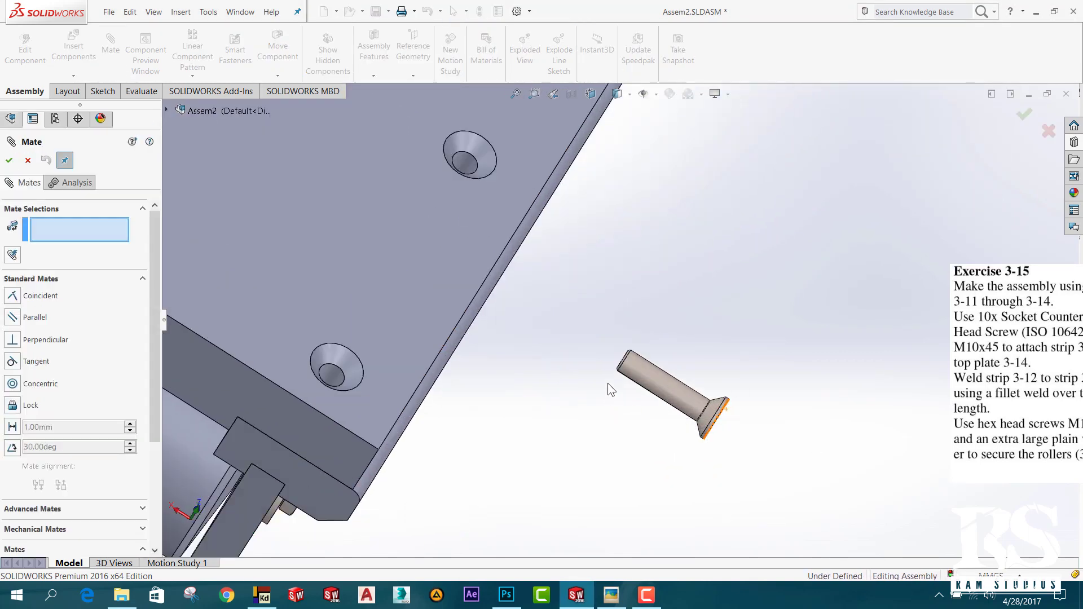
pyautogui.click(655, 375)
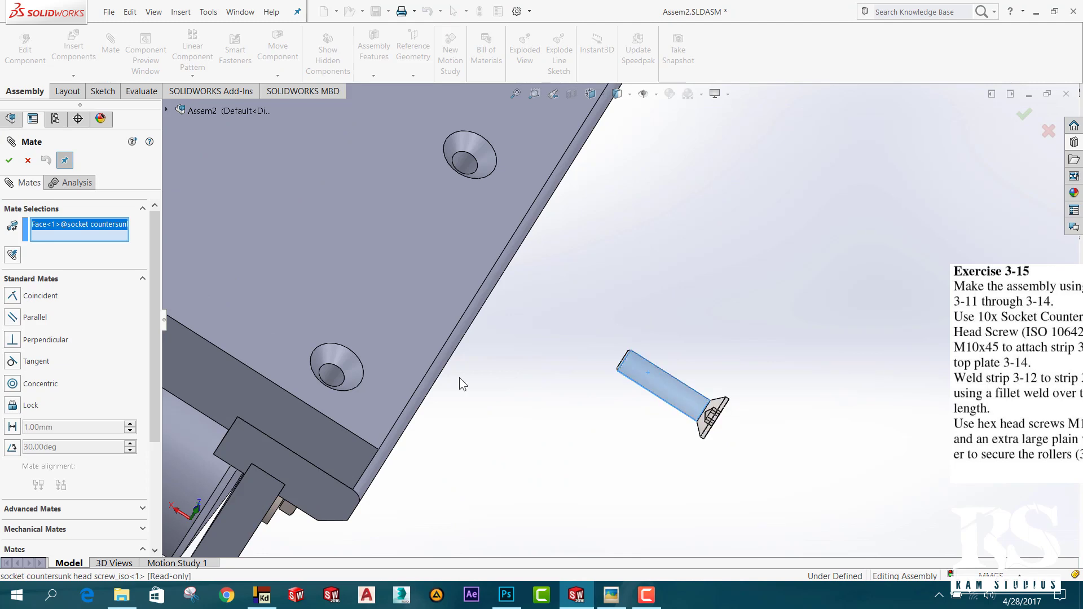
pyautogui.click(330, 377)
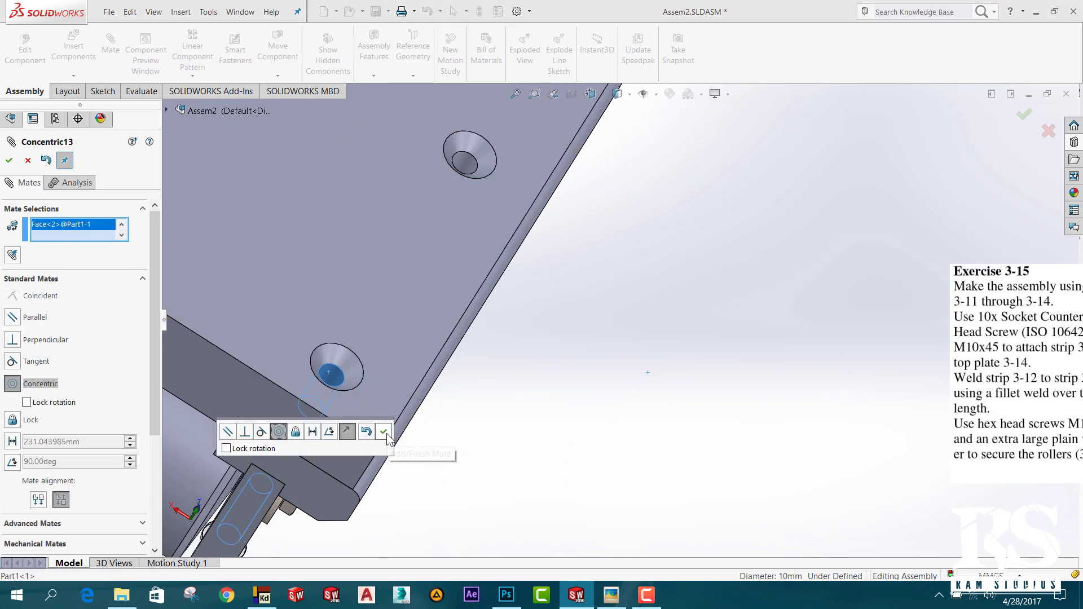
pyautogui.press('z')
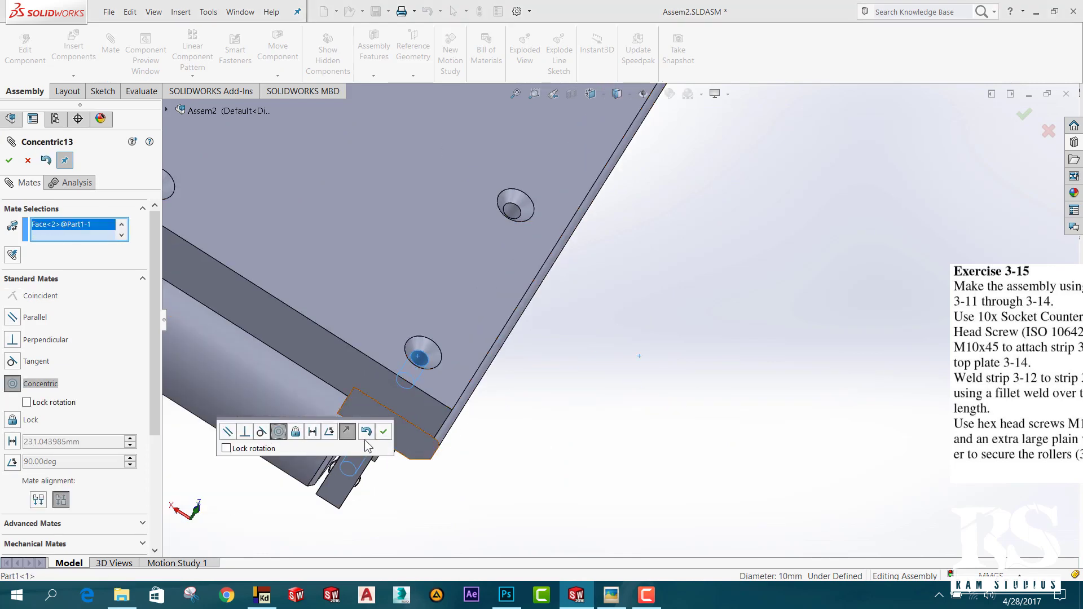
pyautogui.click(367, 432)
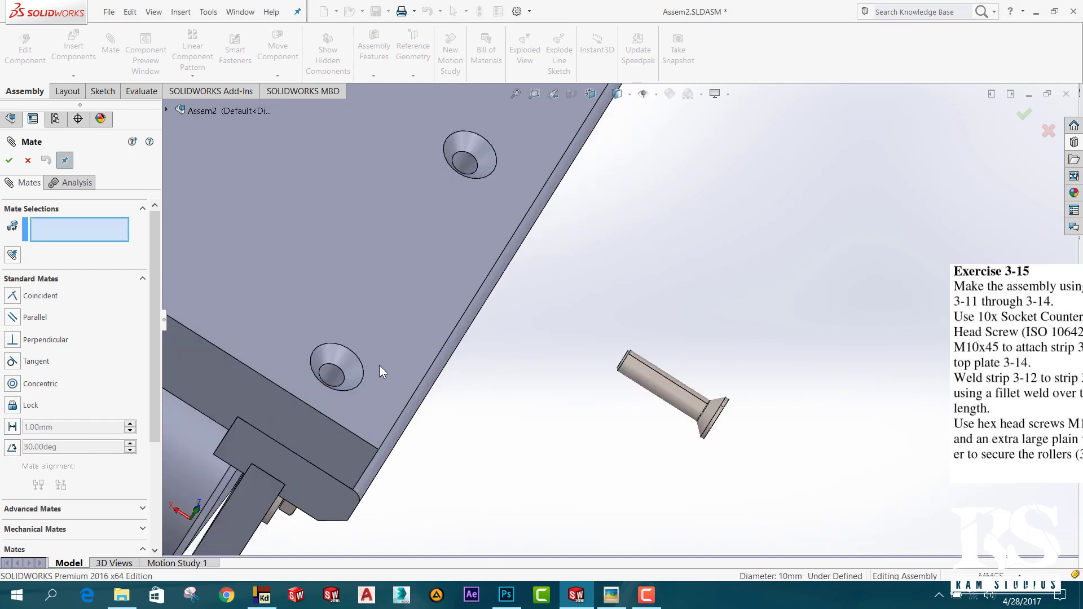
pyautogui.click(714, 412)
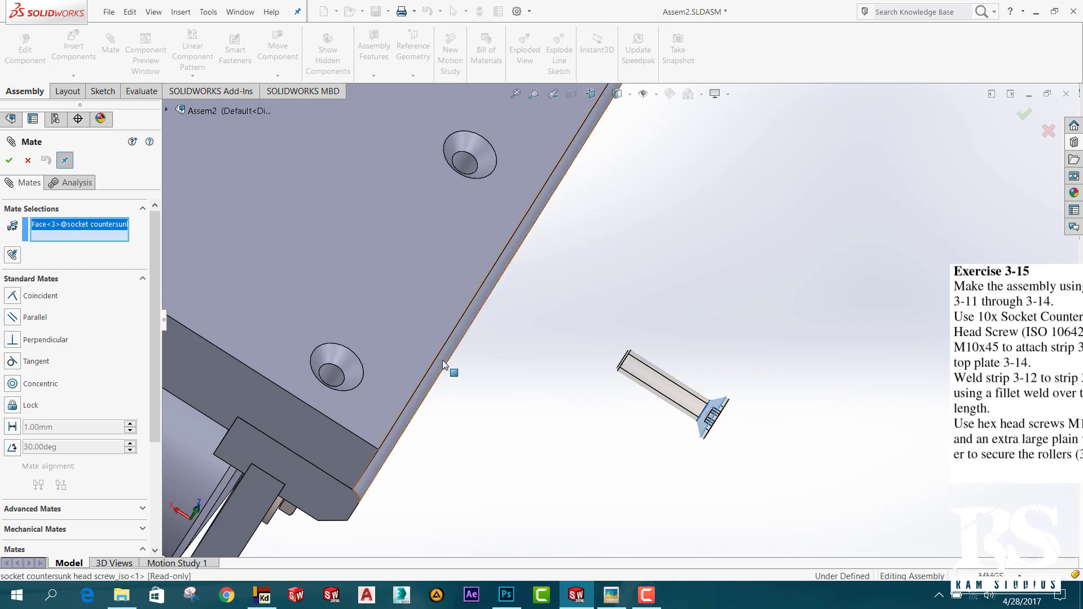
pyautogui.click(346, 363)
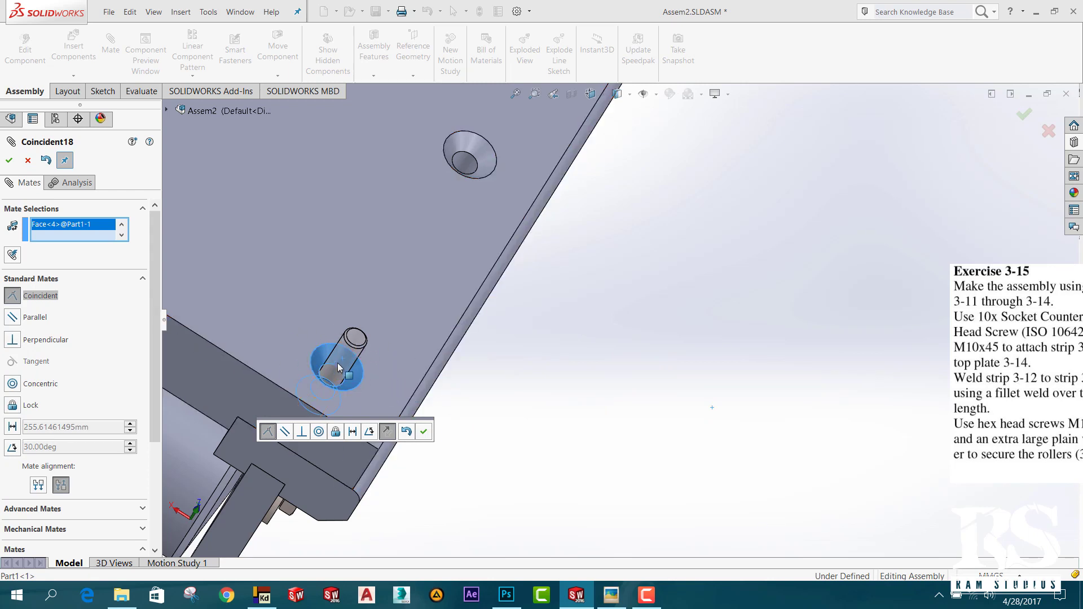
pyautogui.click(387, 432)
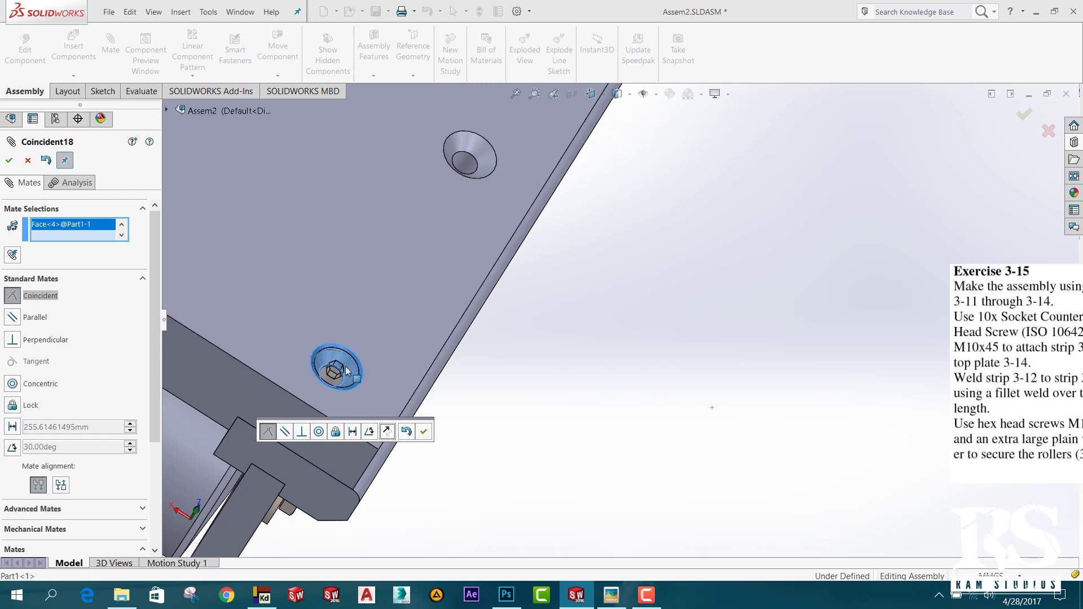
pyautogui.click(427, 429)
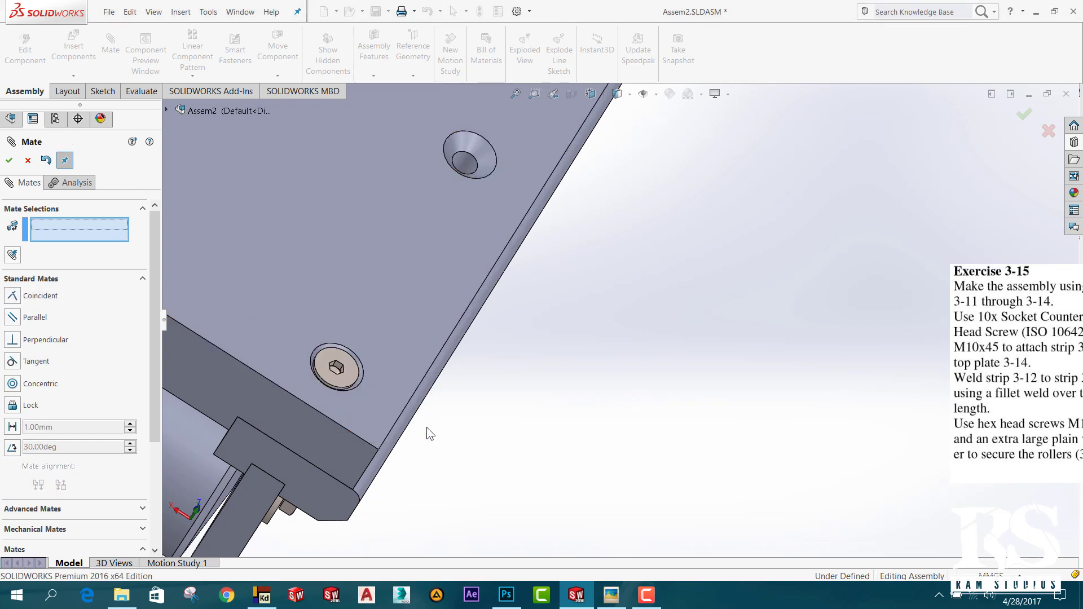
# Inspect the seated screw from the top and close the Mate tool.
pyautogui.click(346, 376)
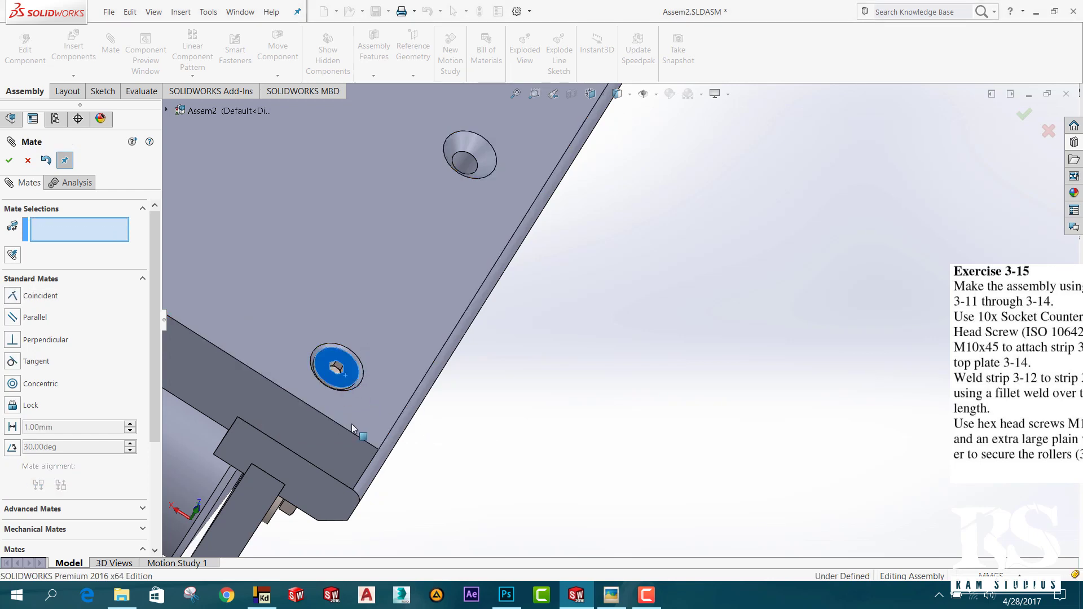
pyautogui.scroll(3, 435, 309)
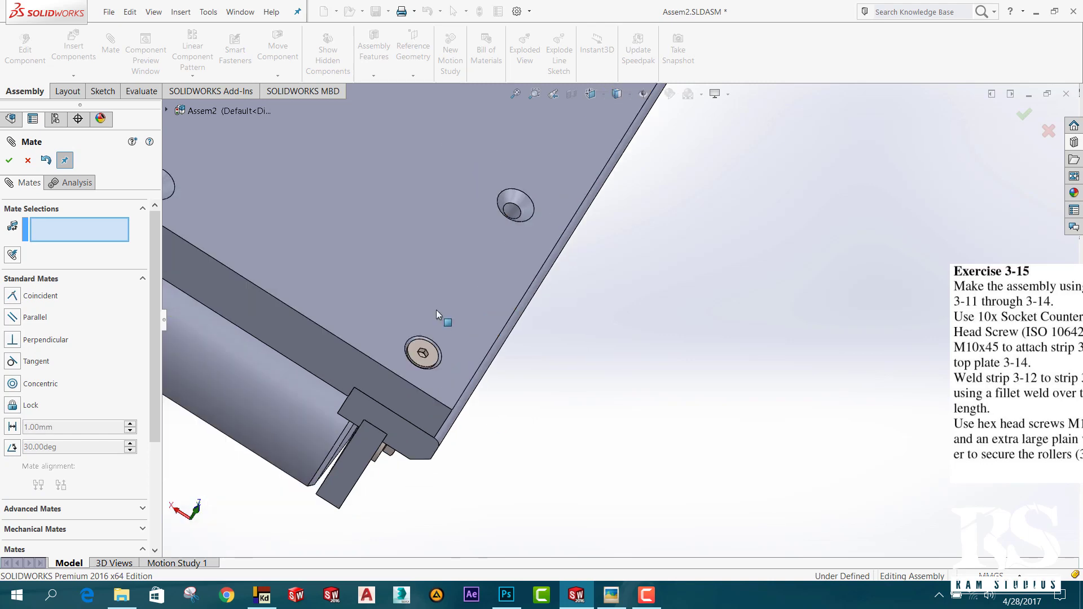
pyautogui.scroll(3, 611, 208)
pyautogui.scroll(-3, 638, 209)
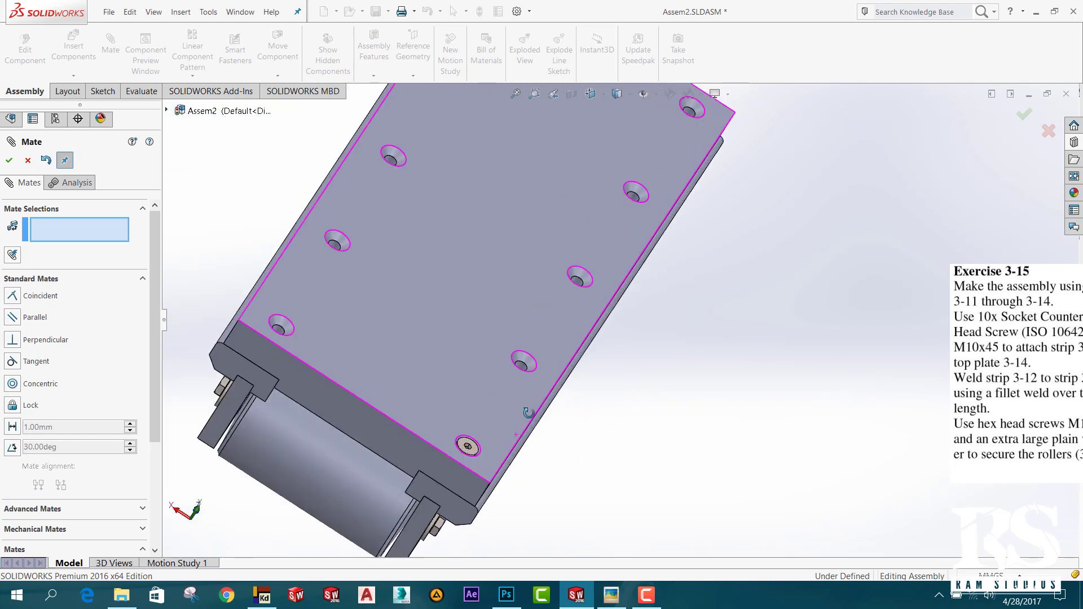
pyautogui.moveTo(637, 208); pyautogui.dragTo(480, 408, button='middle')
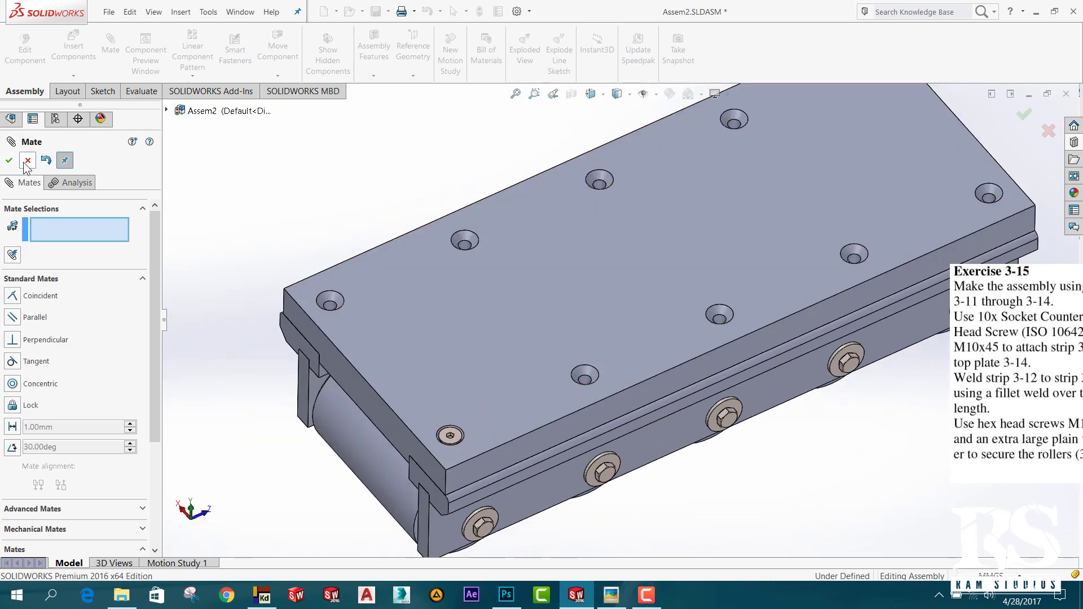
pyautogui.scroll(3, 644, 358)
pyautogui.scroll(-2, 719, 327)
pyautogui.scroll(2, 854, 229)
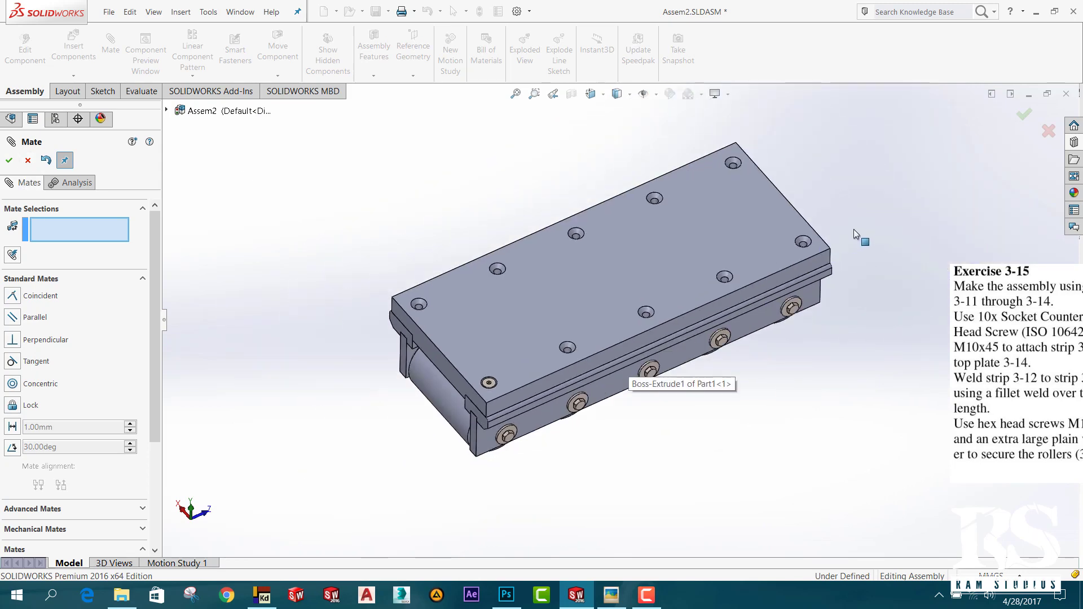
pyautogui.scroll(-2, 854, 229)
pyautogui.scroll(-2, 611, 191)
pyautogui.scroll(2, 303, 345)
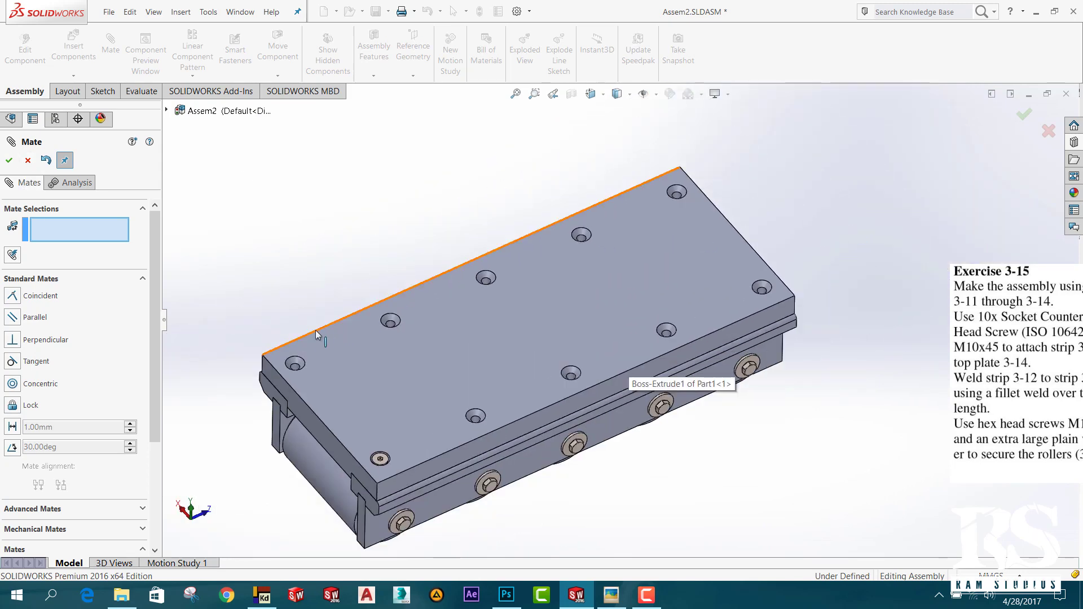
pyautogui.scroll(-2, 577, 479)
pyautogui.scroll(2, 577, 479)
pyautogui.scroll(-2, 775, 400)
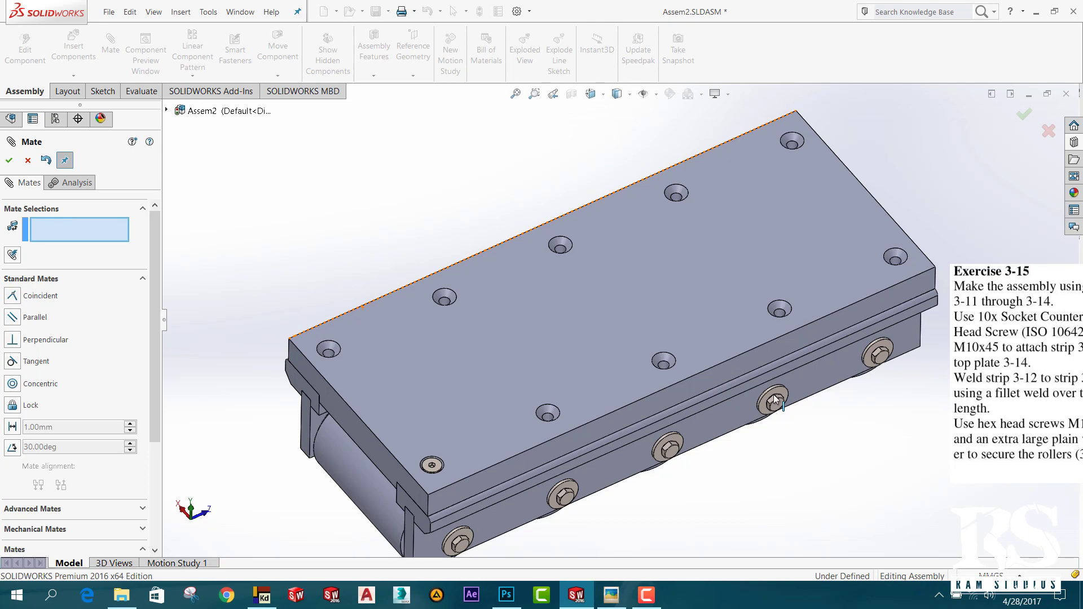
pyautogui.scroll(2, 507, 360)
pyautogui.scroll(-3, 693, 343)
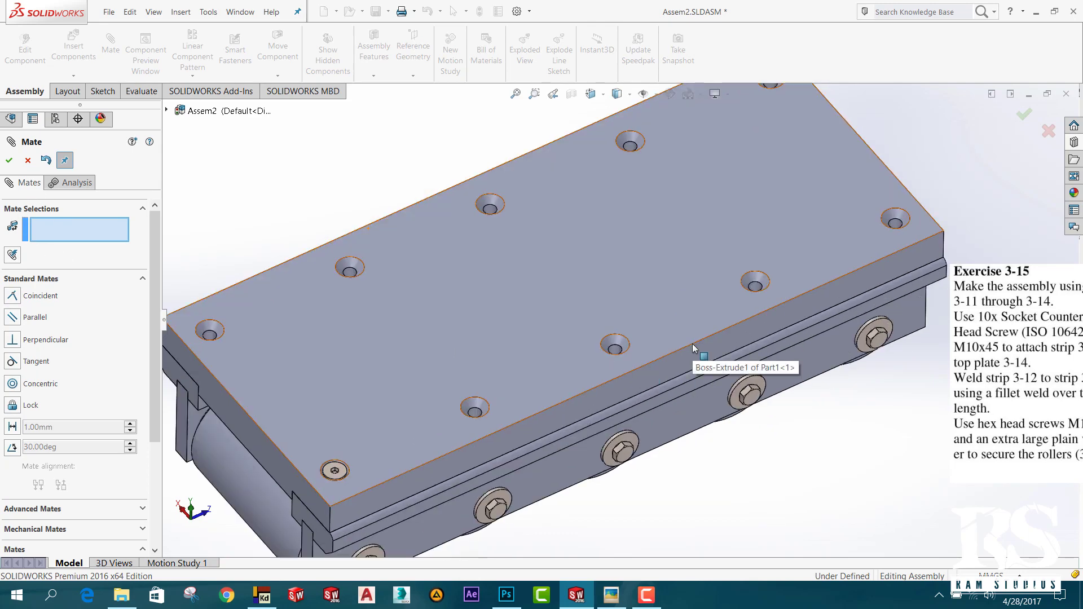
pyautogui.scroll(2, 693, 347)
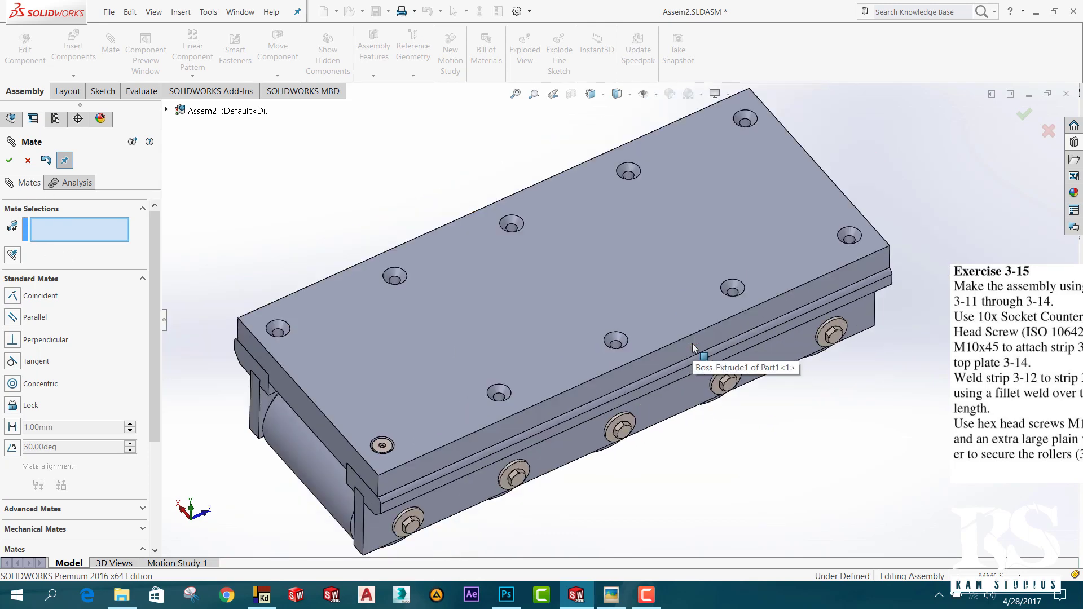
pyautogui.click(28, 160)
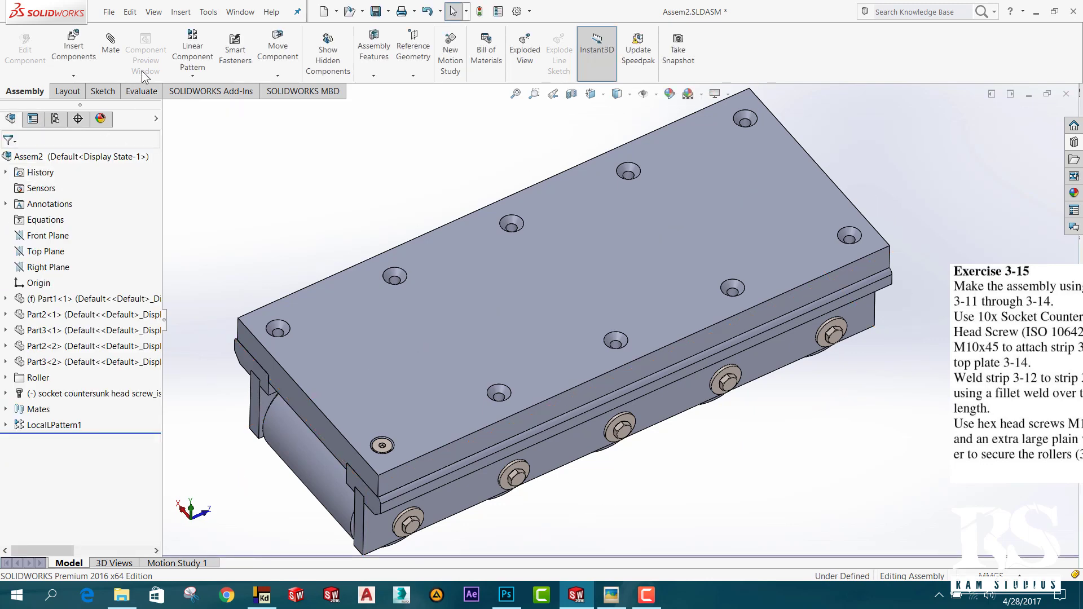
# Copy the countersunk screw with its mates into the other corner countersunk hole on the near edge.
pyautogui.click(75, 76)
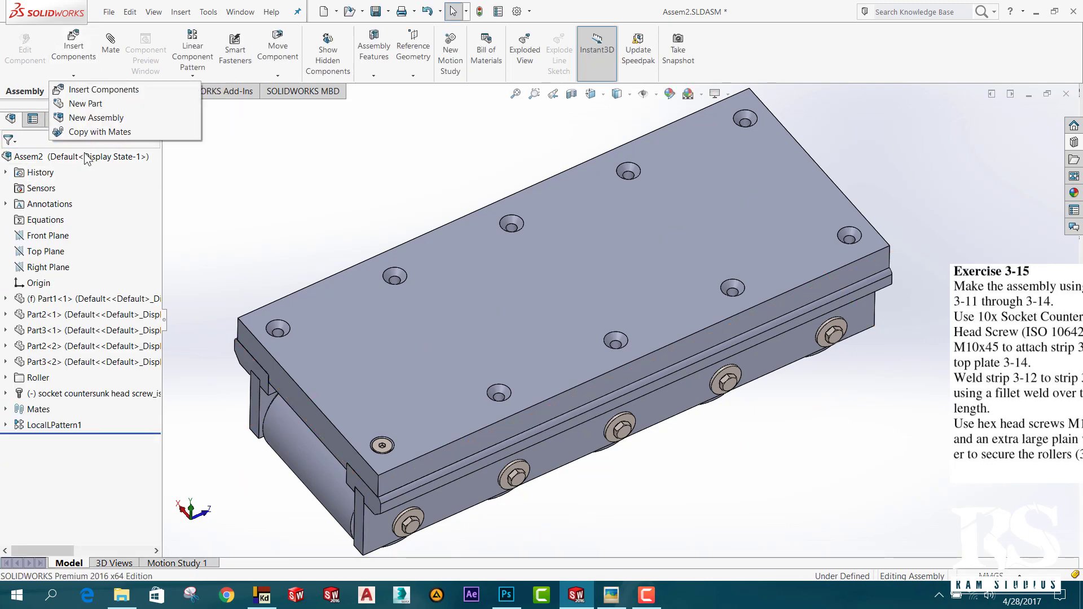
pyautogui.click(101, 132)
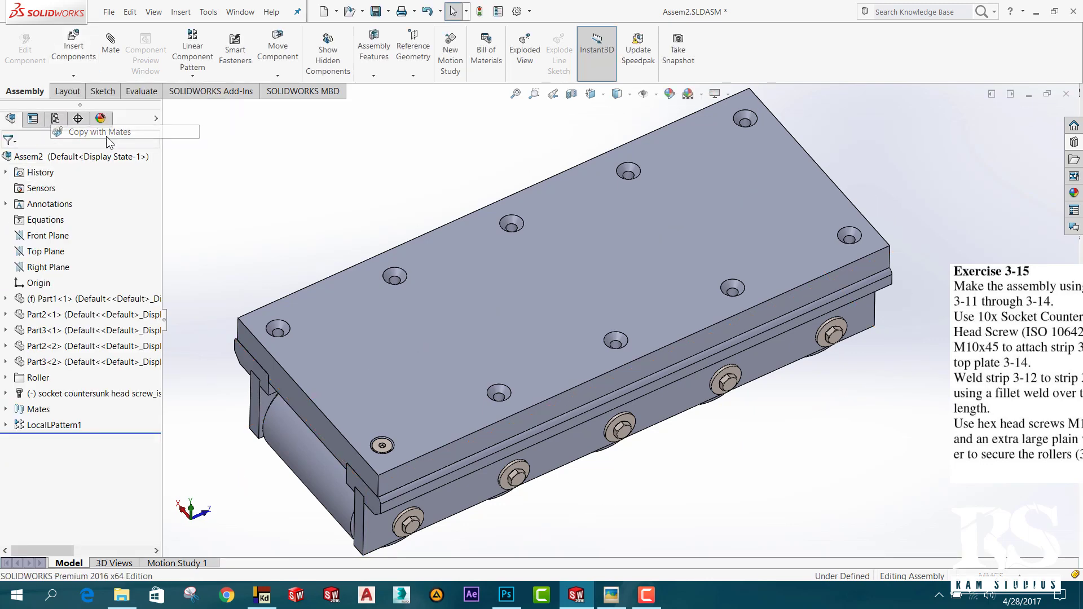
pyautogui.click(388, 449)
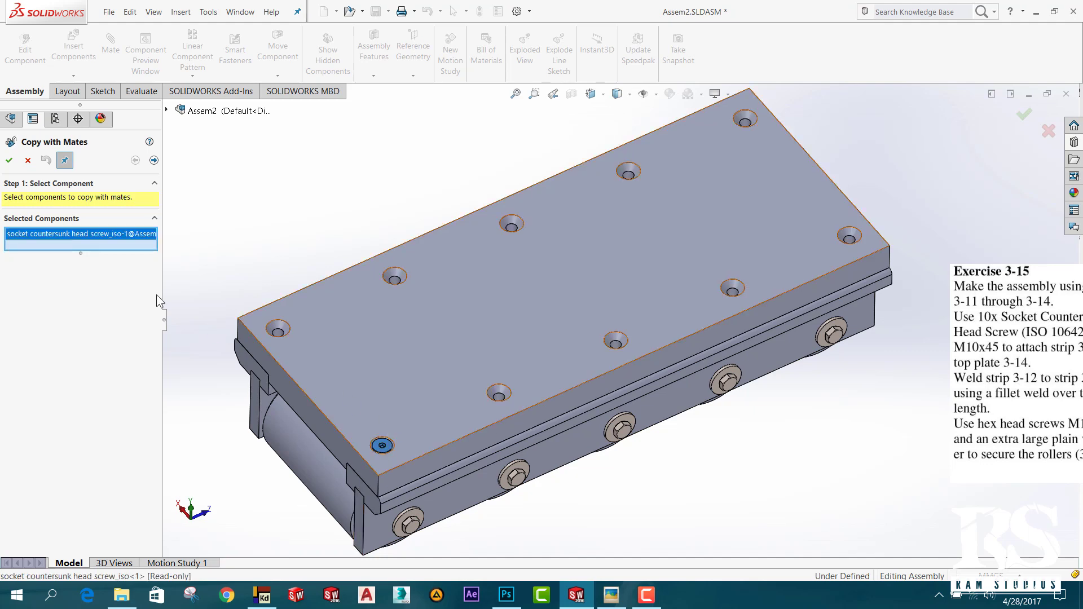
pyautogui.click(153, 160)
pyautogui.scroll(-3, 285, 327)
pyautogui.scroll(-2, 407, 398)
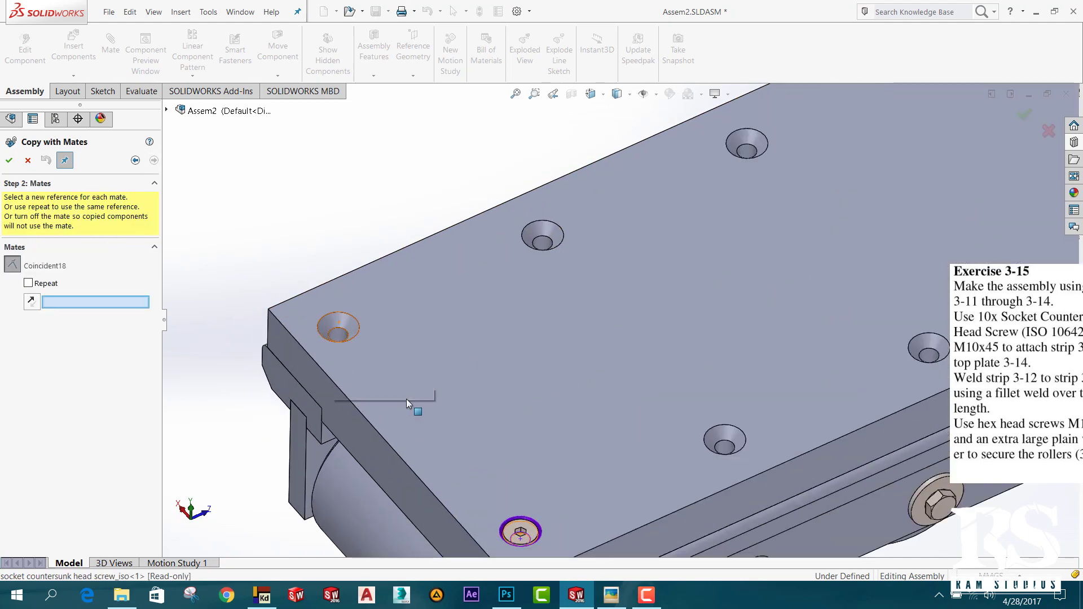
pyautogui.click(334, 320)
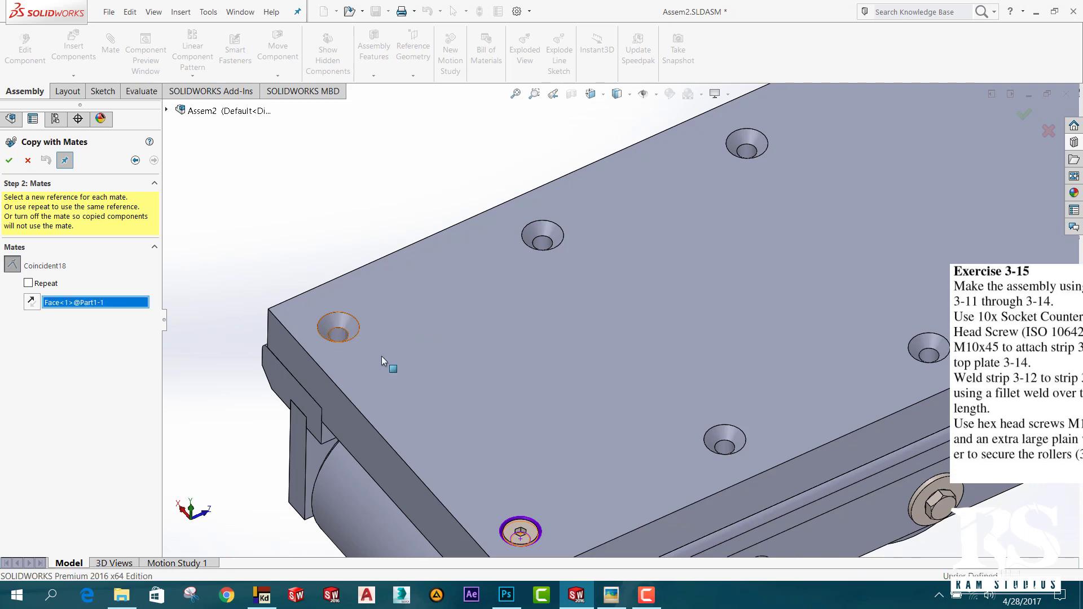
pyautogui.click(9, 160)
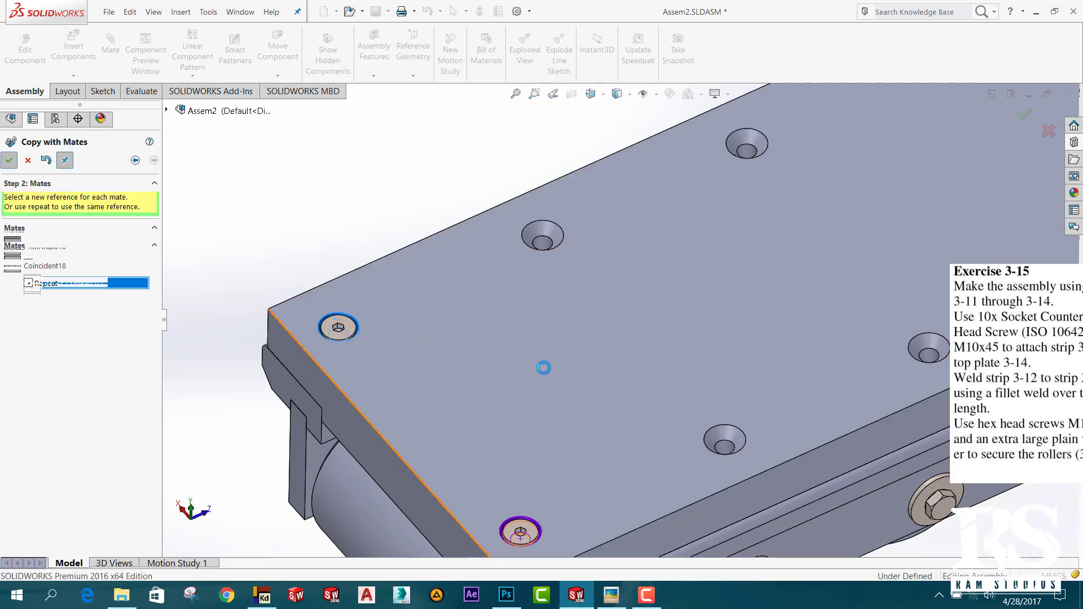
# Check the Exercise 3-14 plate drawing in 2.JPG, then close it.
pyautogui.scroll(3, 541, 367)
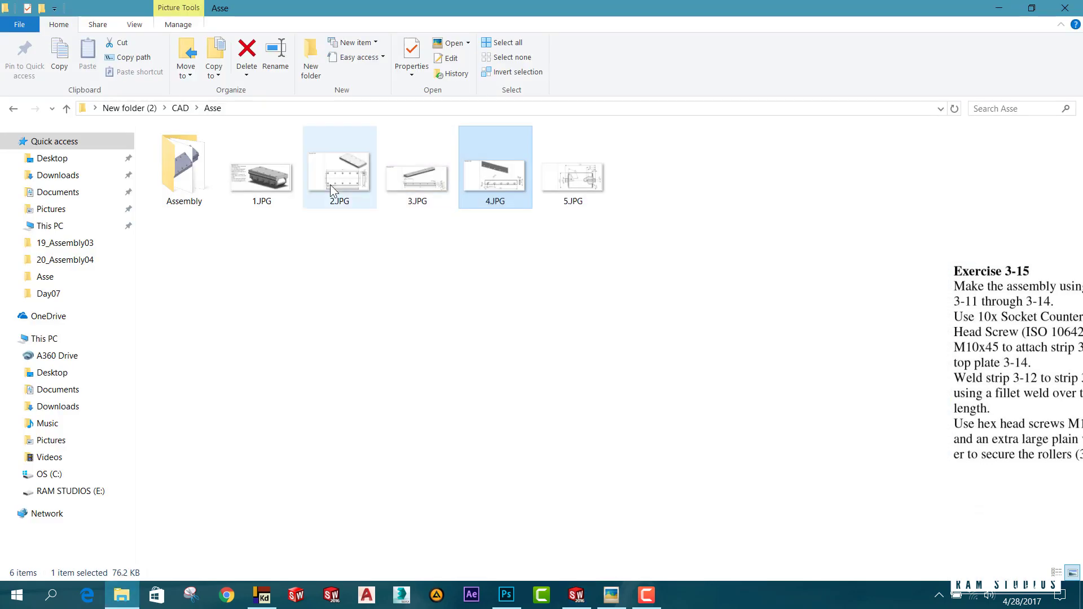
pyautogui.click(292, 183)
pyautogui.doubleClick(337, 182)
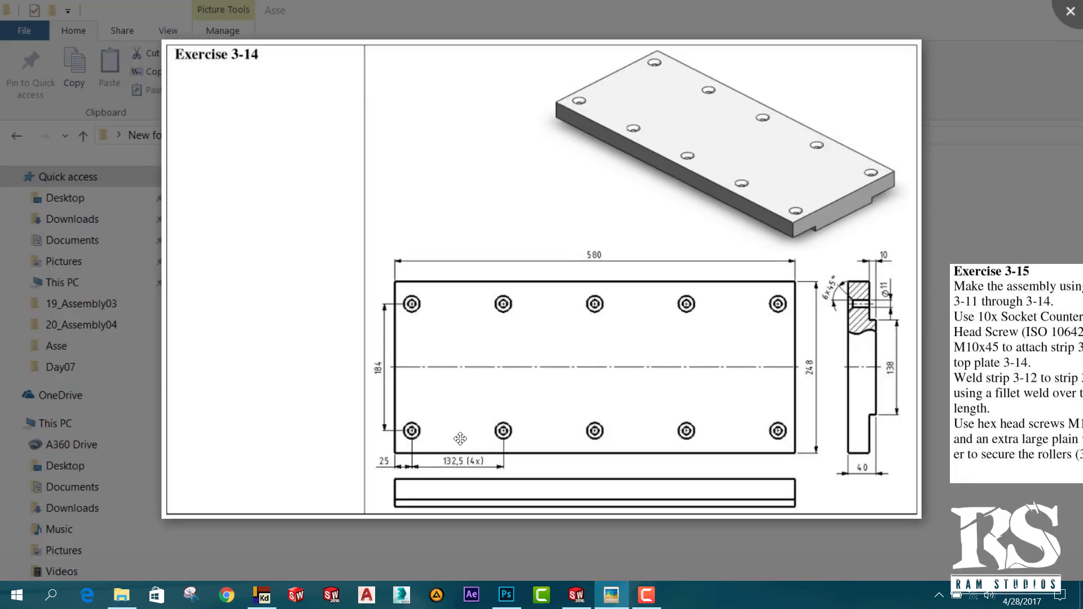
pyautogui.click(1061, 7)
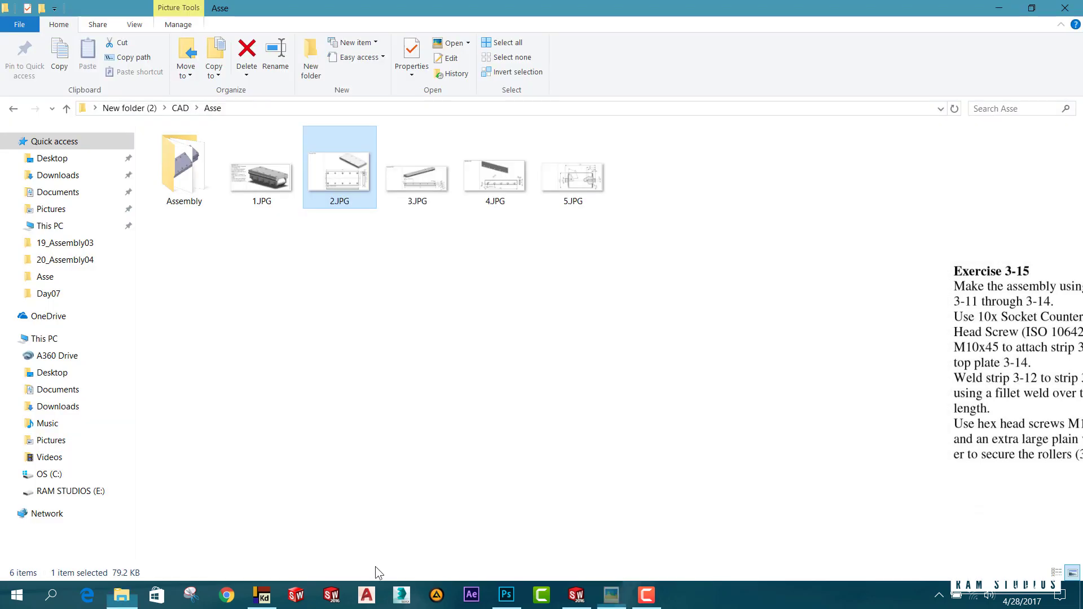
# Start a Linear Component Pattern with both corner countersunk screws as components.
pyautogui.click(576, 595)
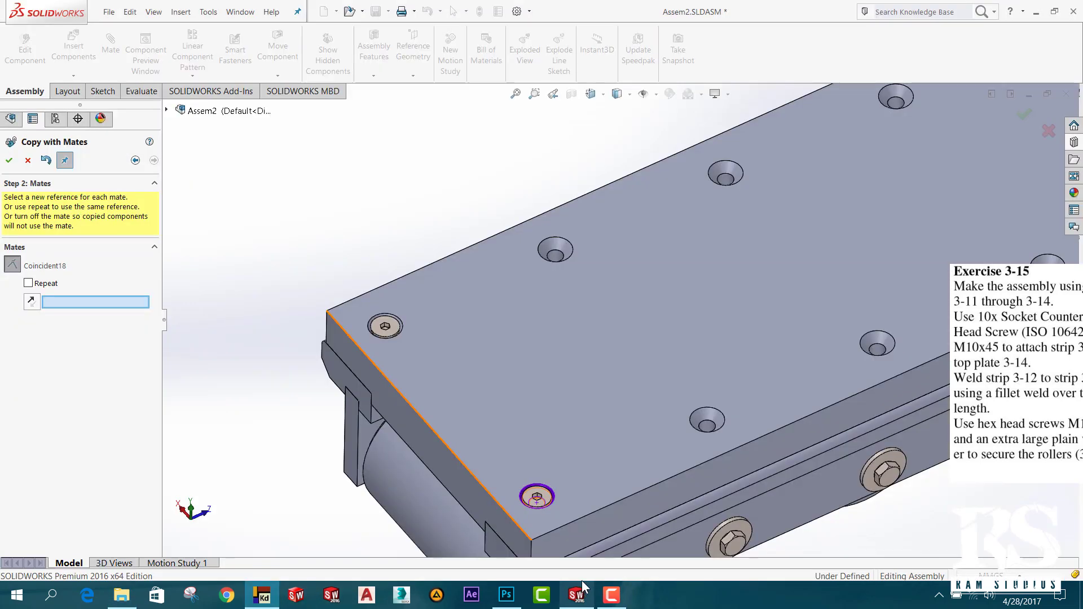
pyautogui.scroll(5, 497, 336)
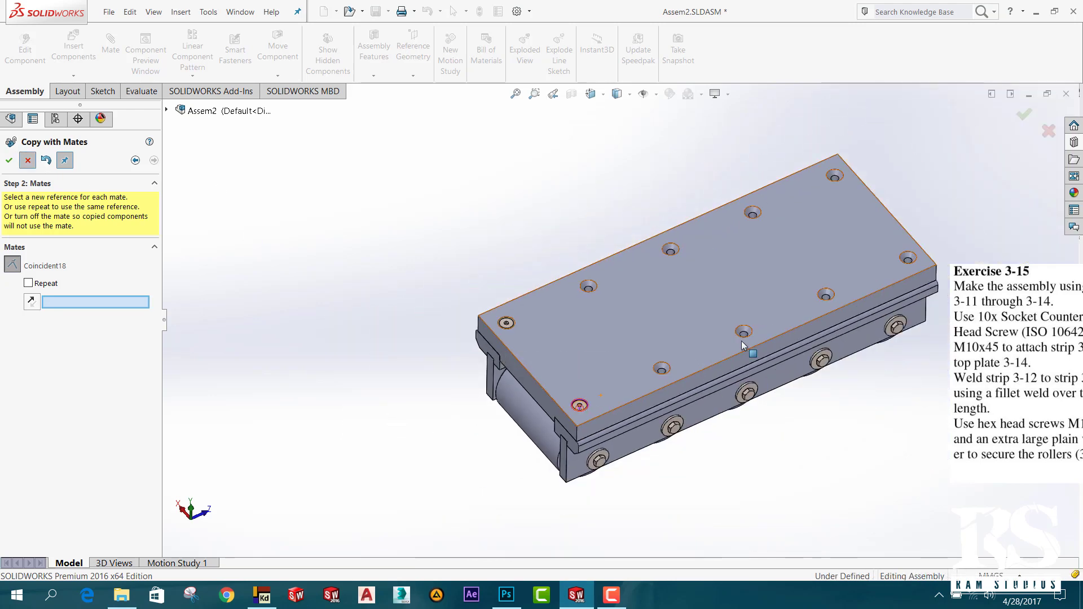
pyautogui.click(27, 161)
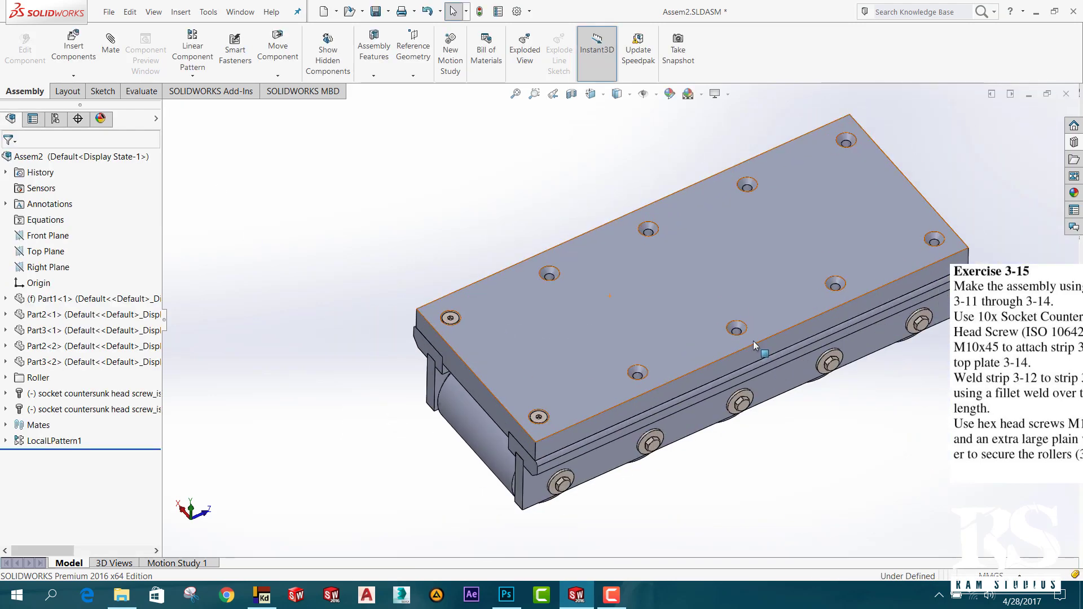
pyautogui.click(198, 53)
pyautogui.click(88, 388)
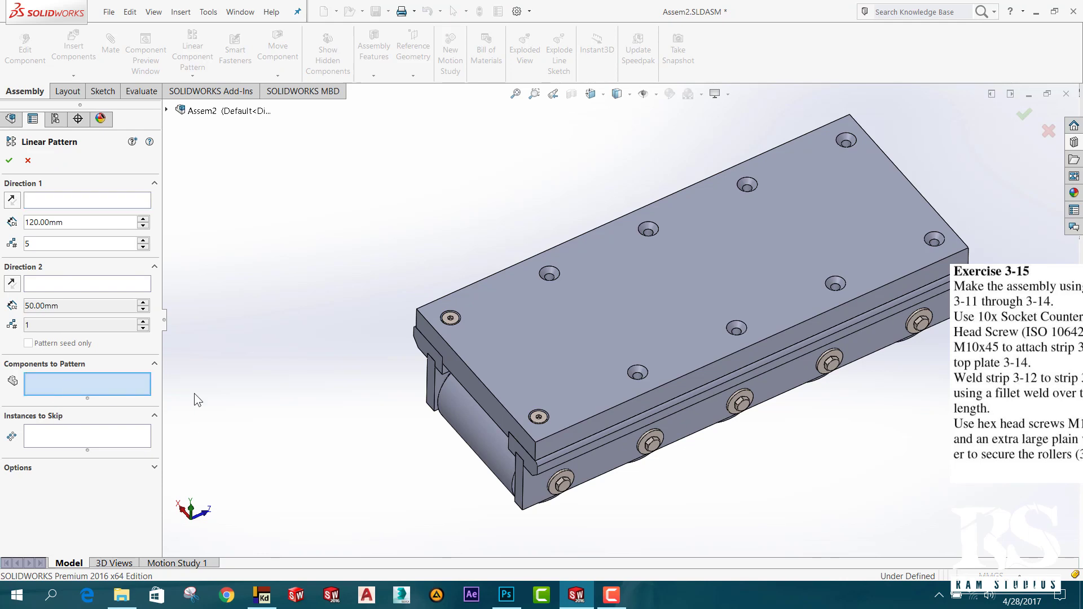
pyautogui.click(451, 318)
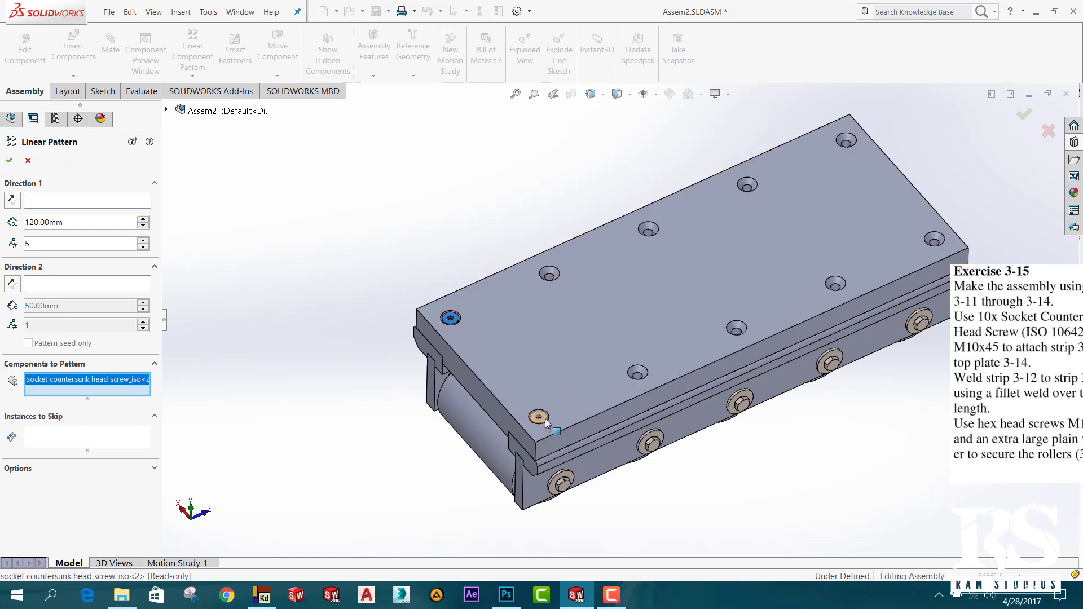
pyautogui.click(538, 416)
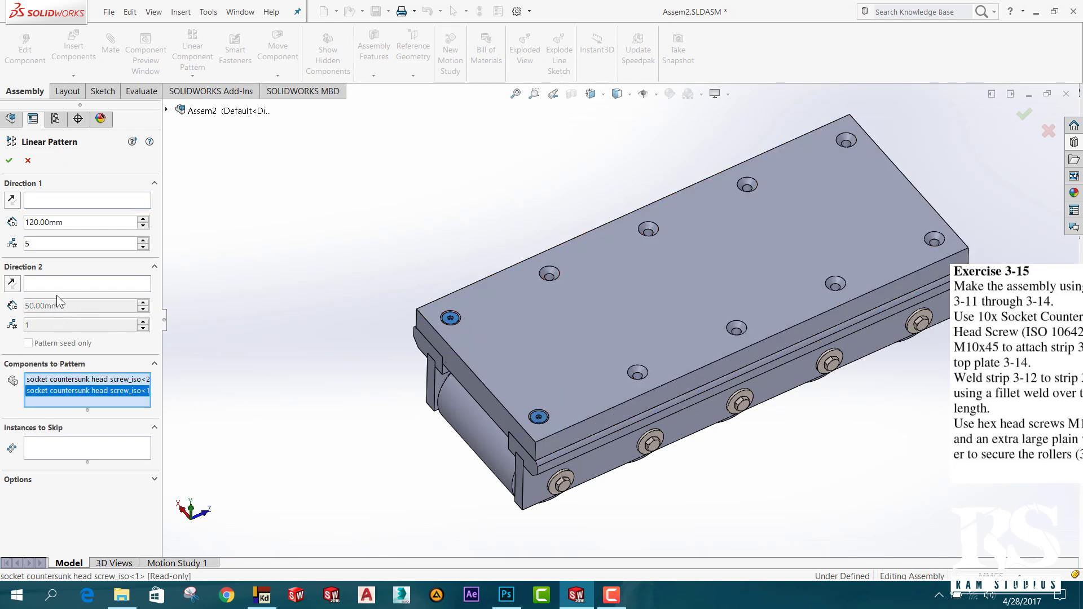
# Pattern the screws along the plate's long top edge: 5 instances at 132.5 mm spacing.
pyautogui.click(12, 200)
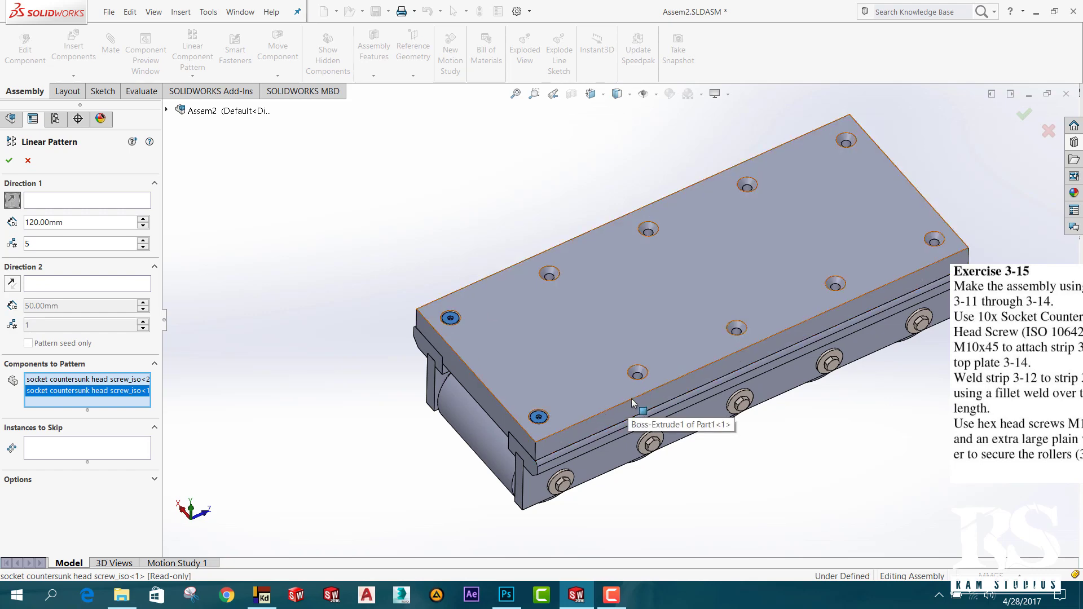
pyautogui.click(66, 202)
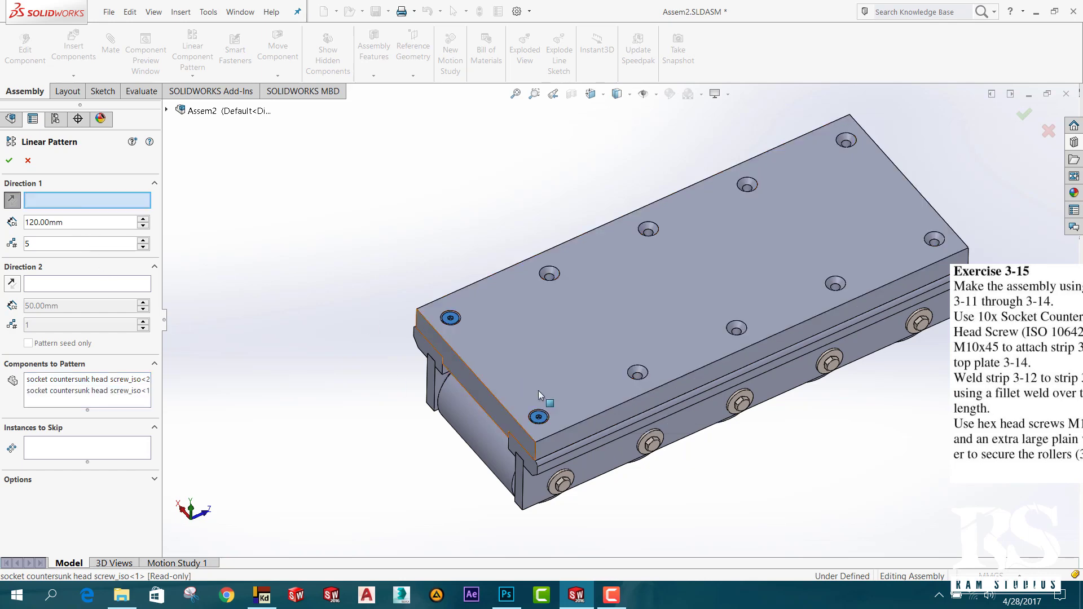
pyautogui.click(594, 418)
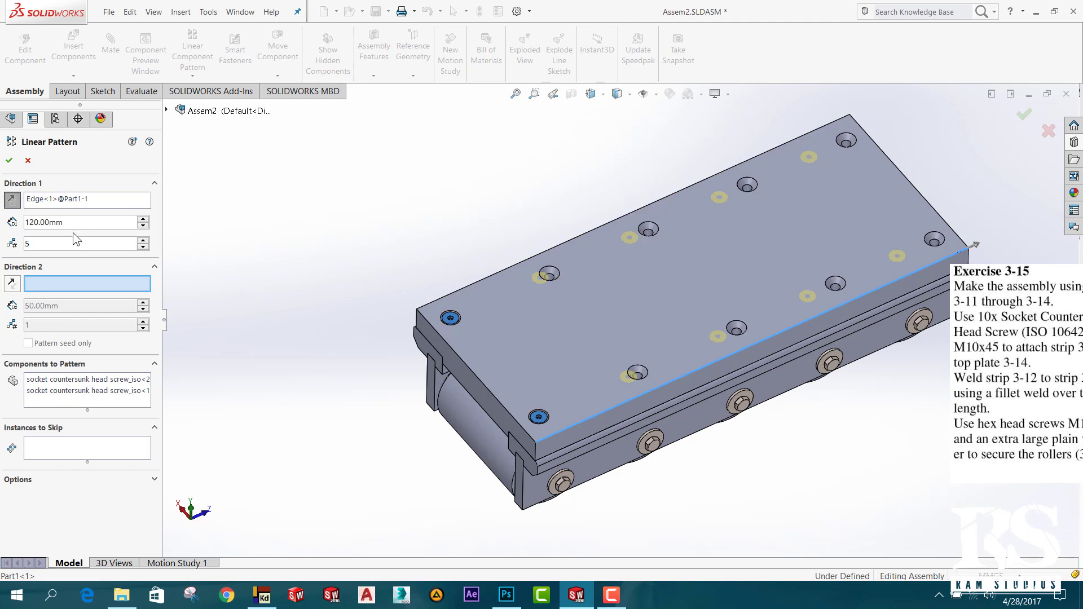
pyautogui.moveTo(66, 224); pyautogui.dragTo(1, 237)
pyautogui.write('132')
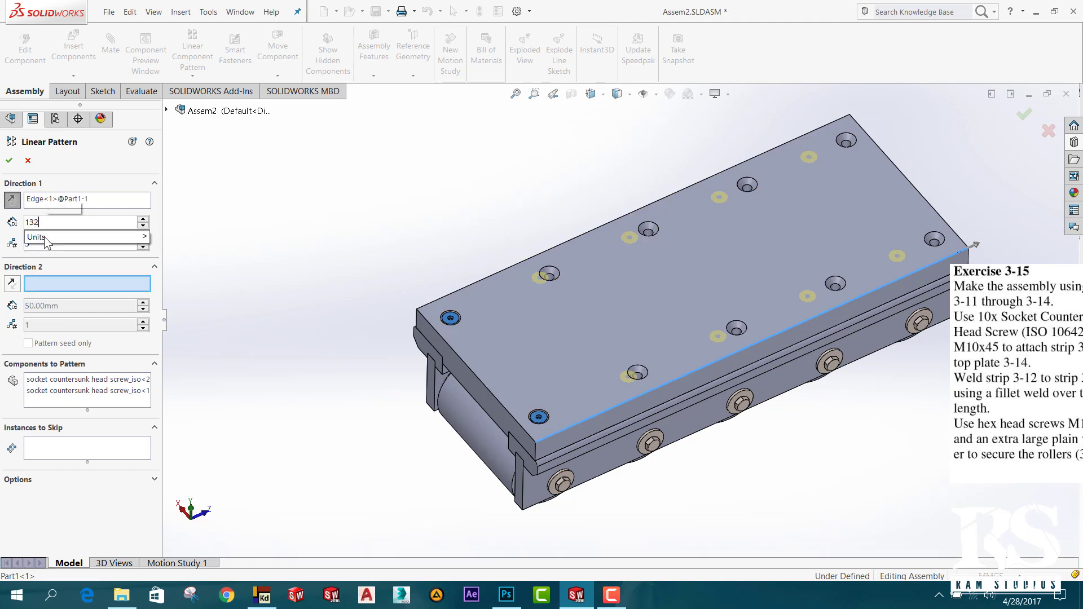
pyautogui.write('.5')
pyautogui.press('Return')
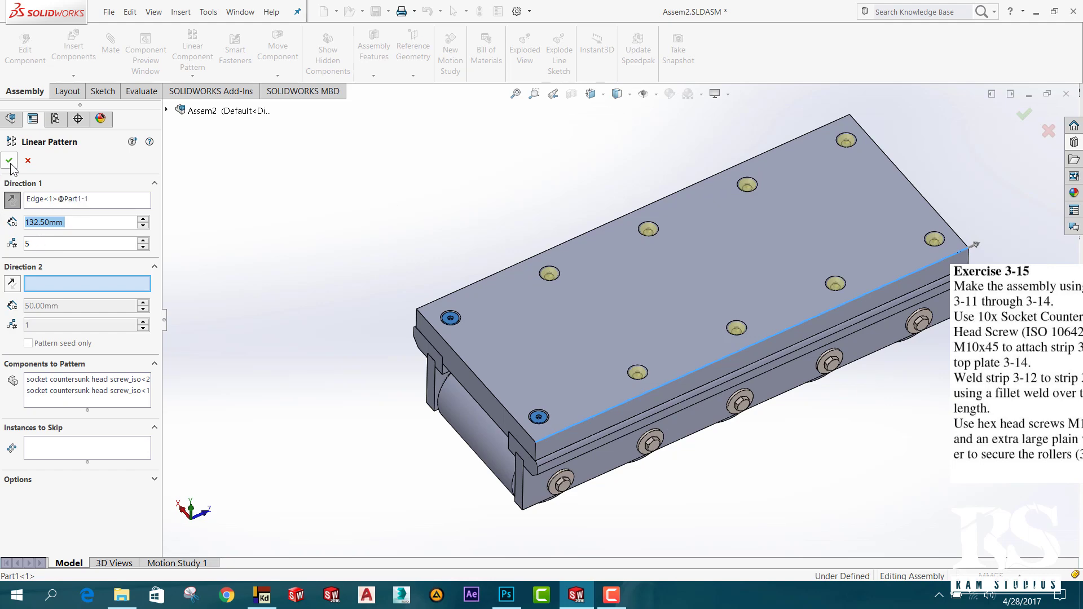
pyautogui.click(9, 161)
pyautogui.scroll(-3, 753, 445)
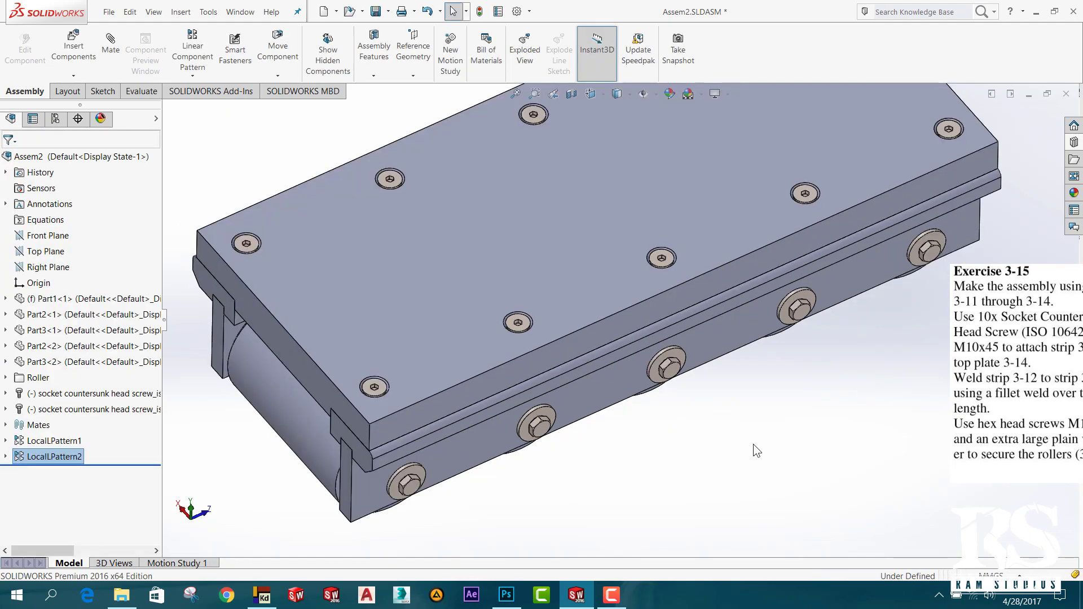
pyautogui.click(753, 444)
pyautogui.click(527, 328)
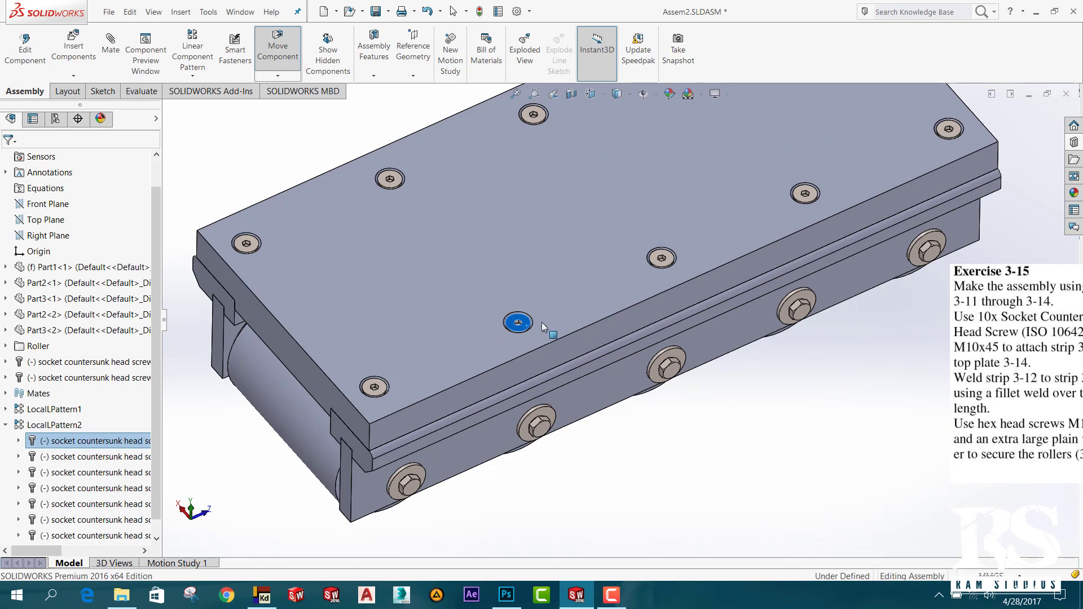
pyautogui.click(678, 448)
pyautogui.scroll(5, 661, 373)
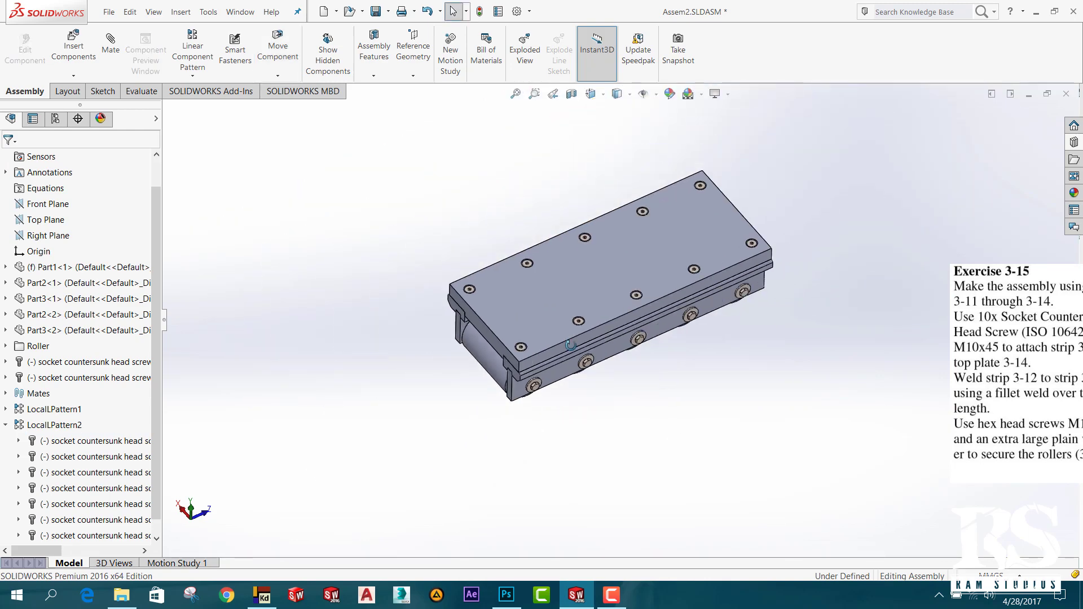
pyautogui.moveTo(662, 374); pyautogui.dragTo(559, 226, button='middle')
pyautogui.scroll(-2, 593, 324)
pyautogui.scroll(4, 665, 386)
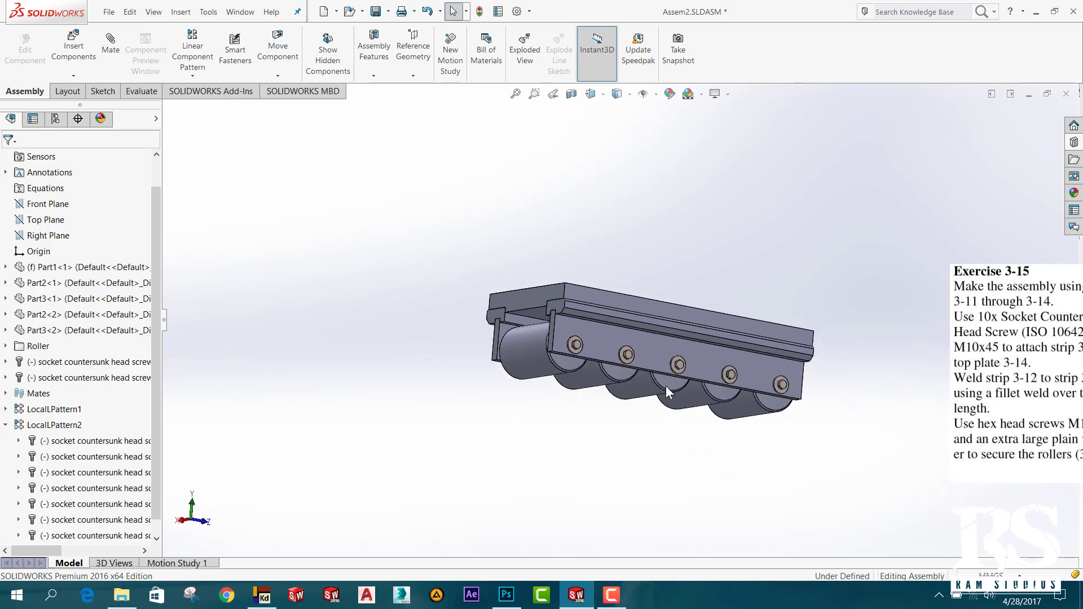
pyautogui.scroll(-1, 662, 388)
pyautogui.scroll(-3, 524, 394)
pyautogui.moveTo(523, 393)
pyautogui.mouseDown(button='middle')
pyautogui.moveTo(450, 479)
pyautogui.moveTo(740, 149)
pyautogui.moveTo(627, 182)
pyautogui.mouseUp(button='middle')
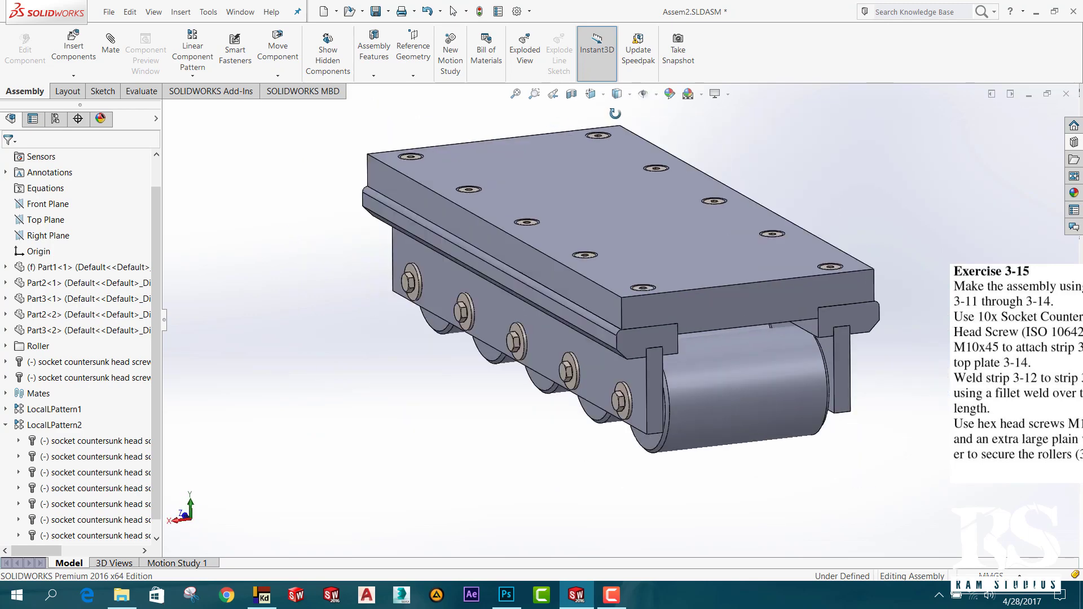
pyautogui.moveTo(821, 315); pyautogui.dragTo(797, 391, button='middle')
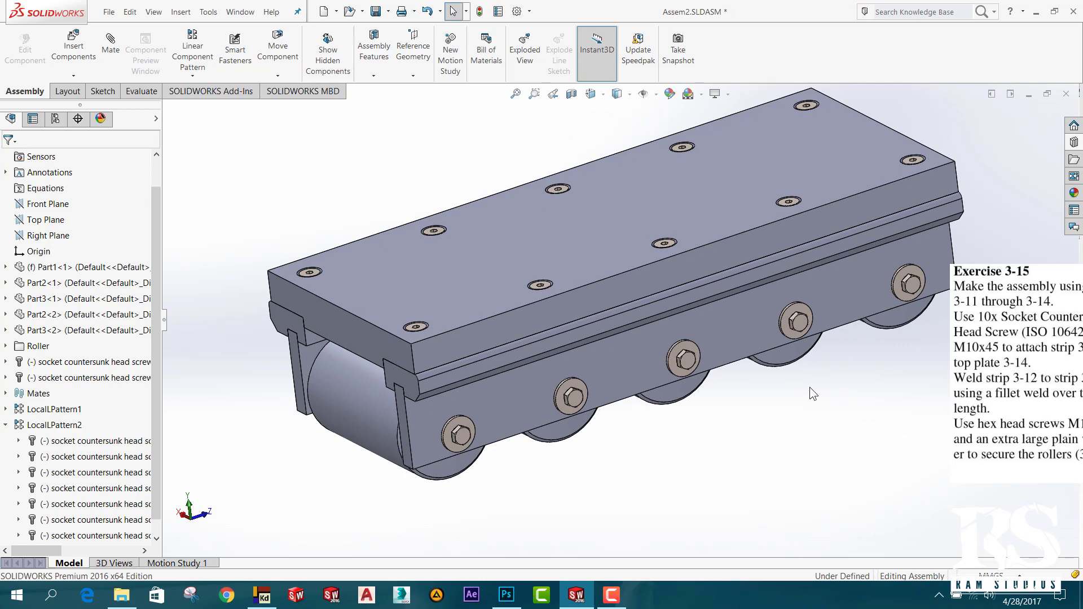
pyautogui.click(6, 426)
pyautogui.scroll(-2, 570, 333)
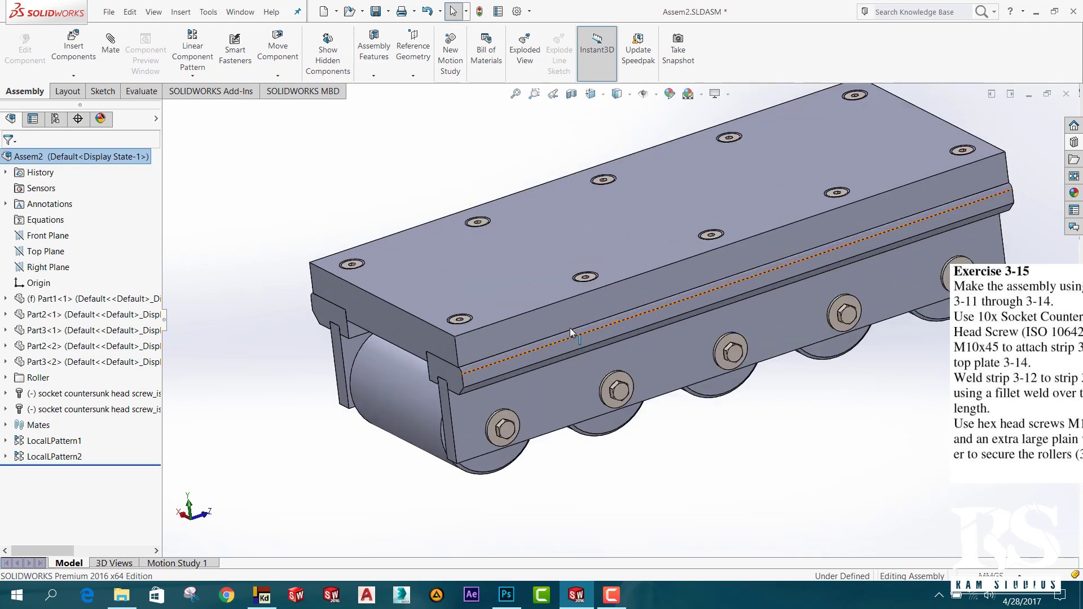
pyautogui.scroll(-2, 570, 333)
pyautogui.scroll(-3, 497, 357)
pyautogui.scroll(3, 425, 376)
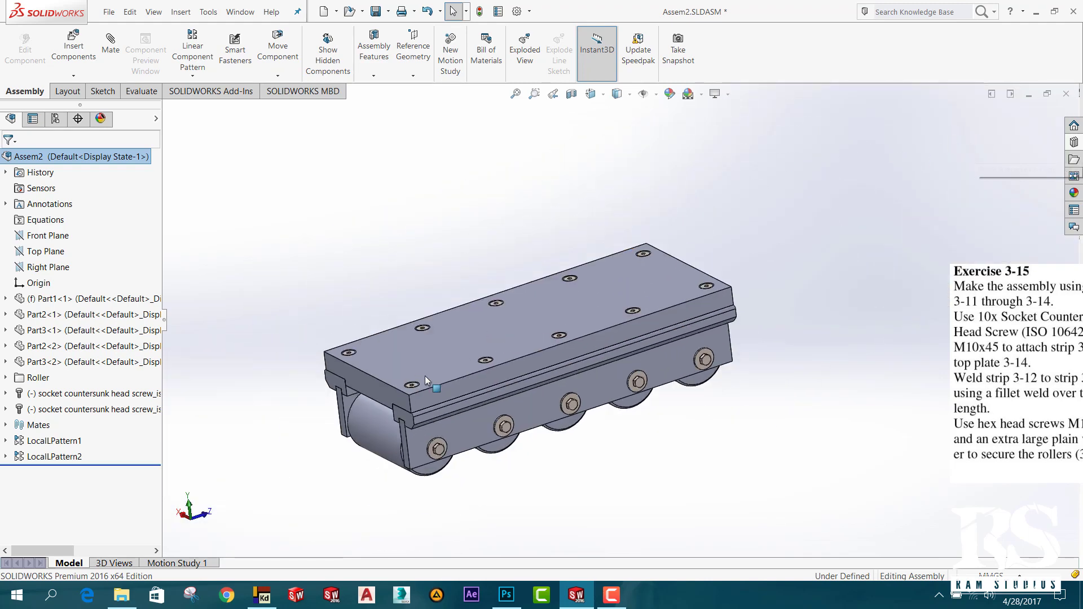
pyautogui.scroll(-1, 431, 386)
pyautogui.scroll(-2, 616, 411)
pyautogui.scroll(1, 720, 405)
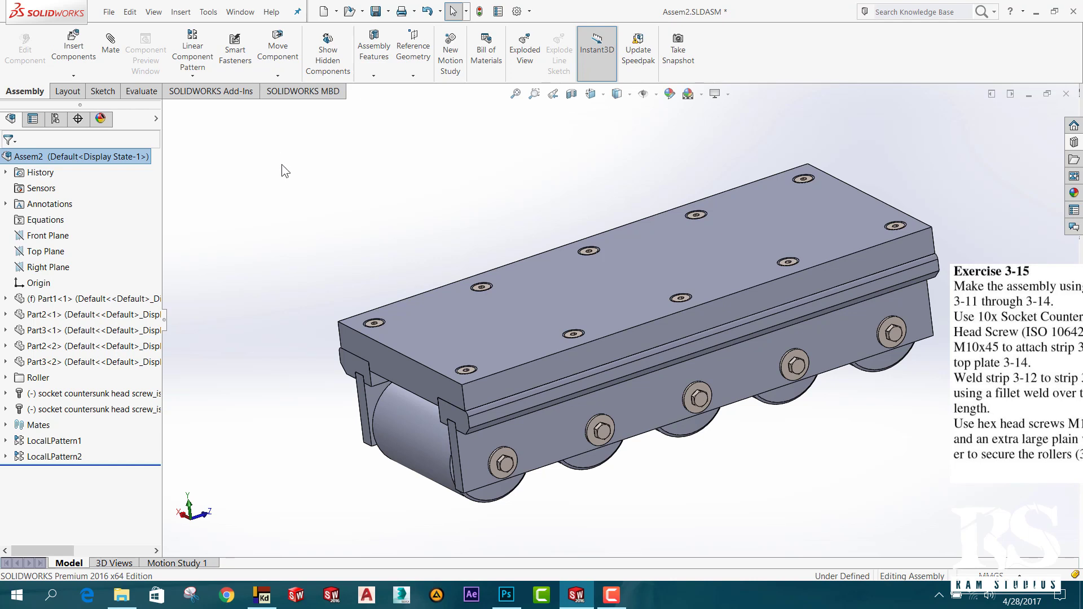
# Save the assembly, rebuilding it before saving.
pyautogui.click(375, 11)
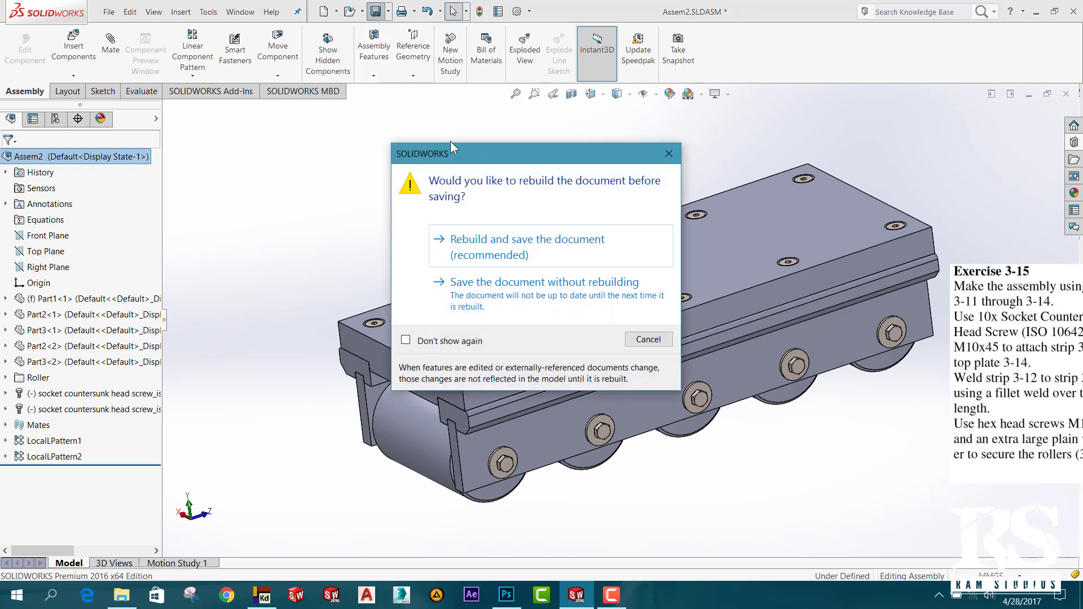
pyautogui.click(492, 254)
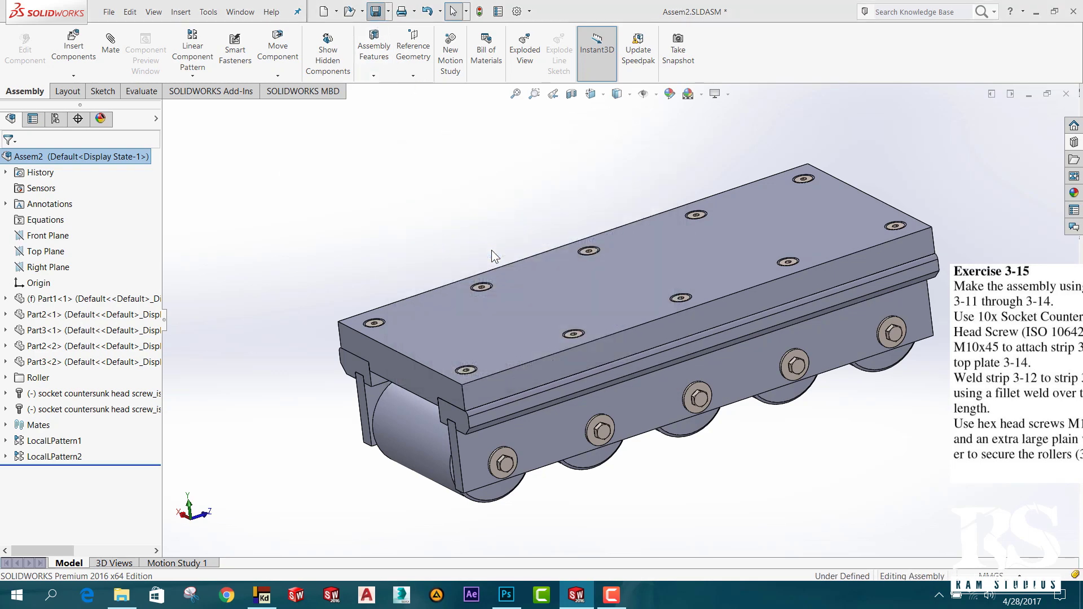